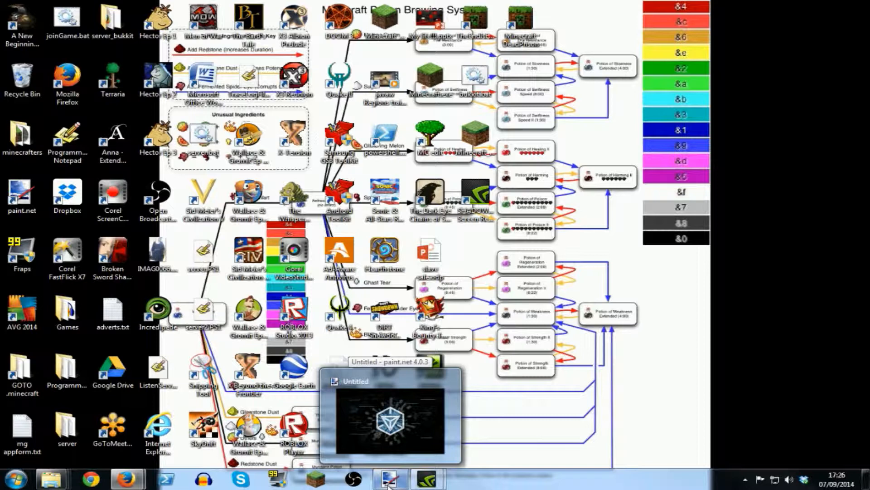
# - Switch to paint.net and move the Layers window so it overlaps the edge of the image
pyautogui.click(389, 480)
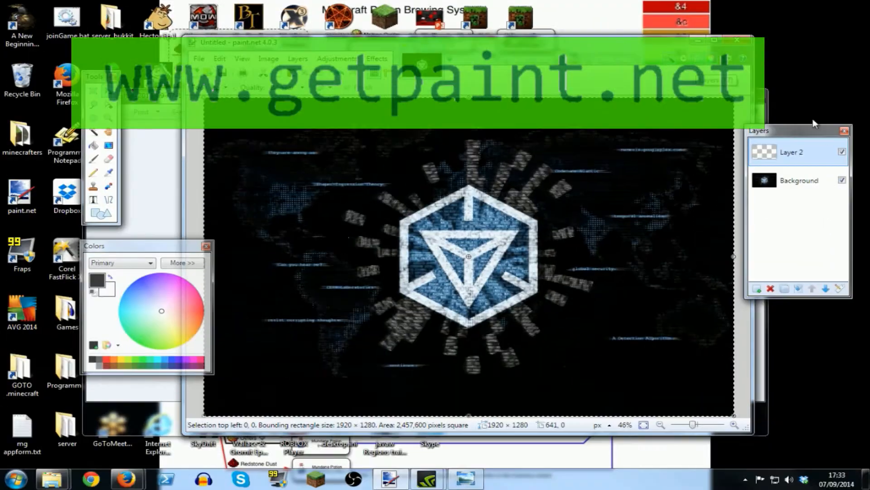
pyautogui.moveTo(814, 130); pyautogui.dragTo(708, 124)
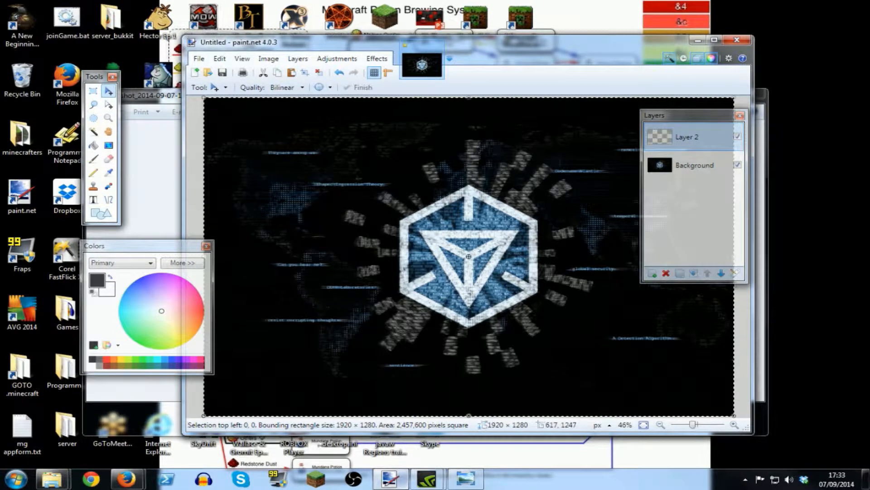
pyautogui.moveTo(390, 478)
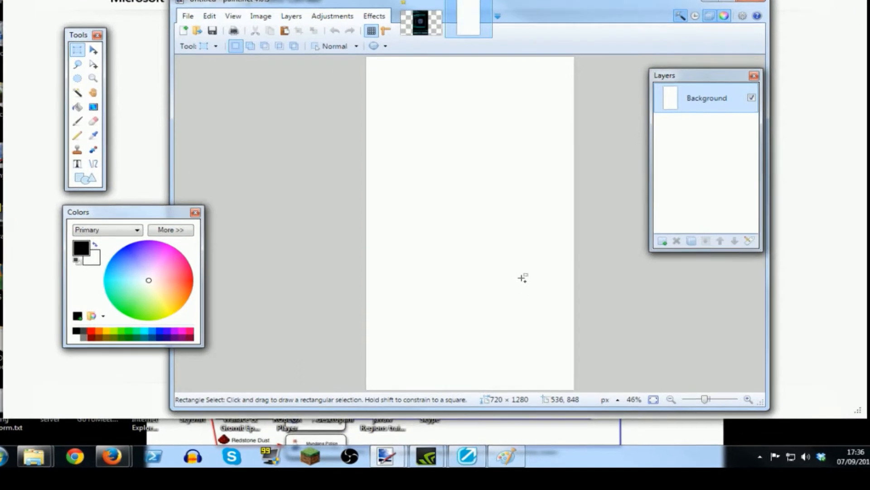
# - Paste the phone screenshot into the blank 720 × 1280 image and crop it to the capsule, about 340 × 351 pixels
pyautogui.hotkey('ctrl', 'v')
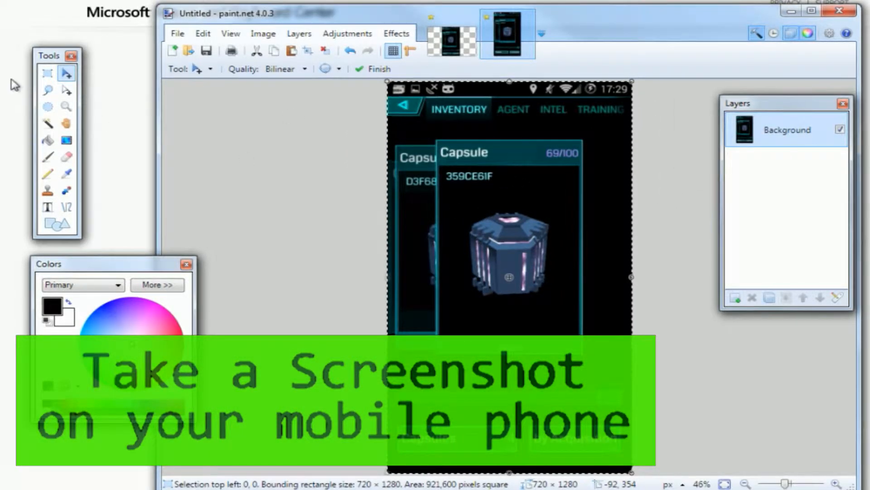
pyautogui.click(47, 73)
pyautogui.moveTo(448, 201); pyautogui.dragTo(563, 308)
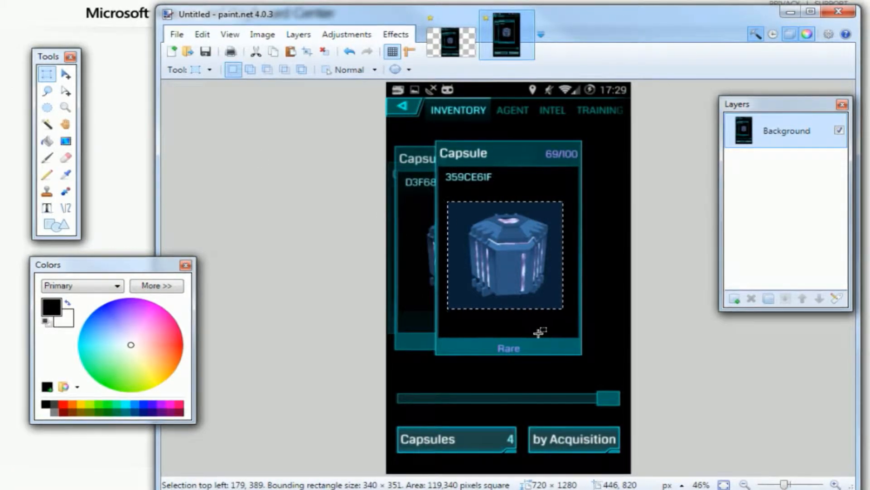
pyautogui.click(262, 34)
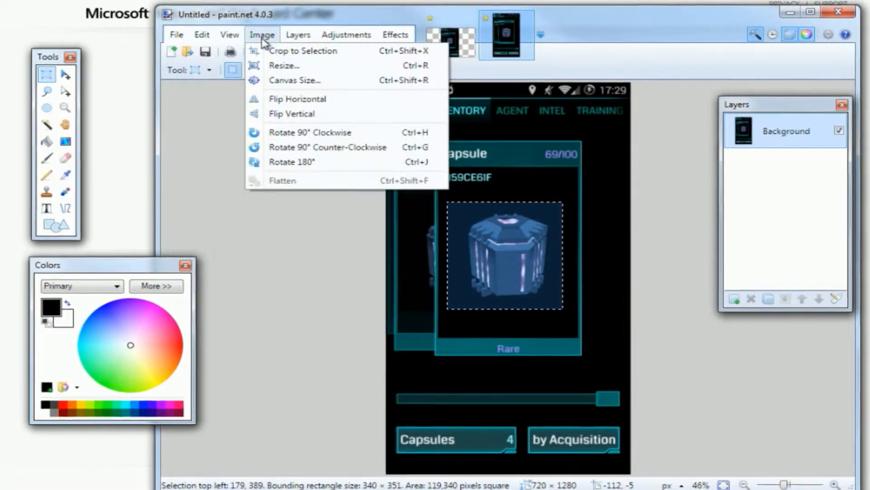
pyautogui.click(295, 51)
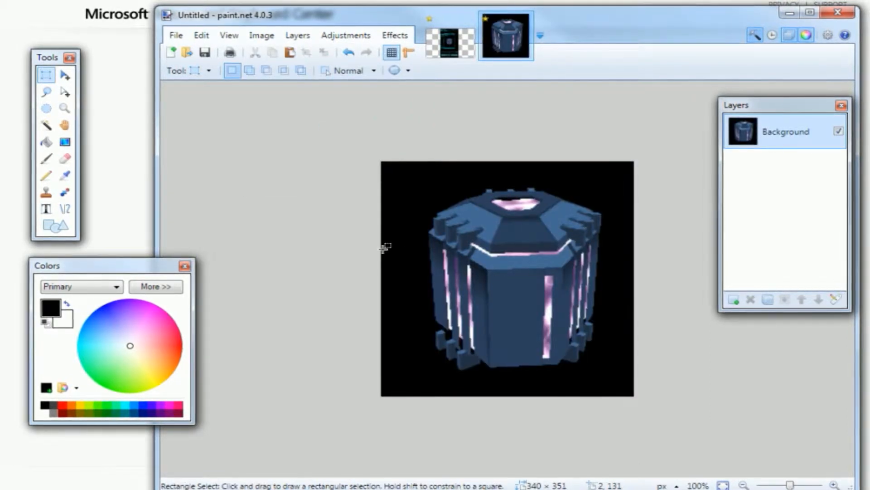
# - Select the black background around the capsule with the Magic Wand at 30% tolerance, then delete it and deselect
pyautogui.click(46, 179)
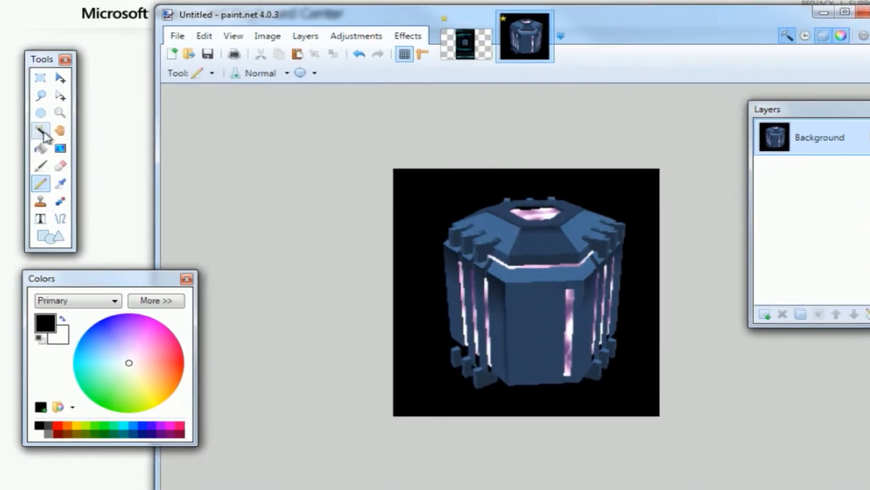
pyautogui.click(44, 132)
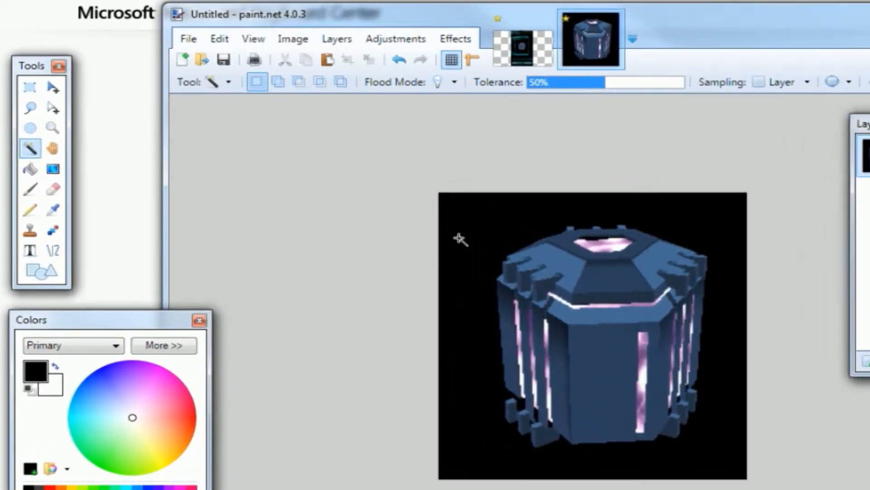
pyautogui.click(459, 239)
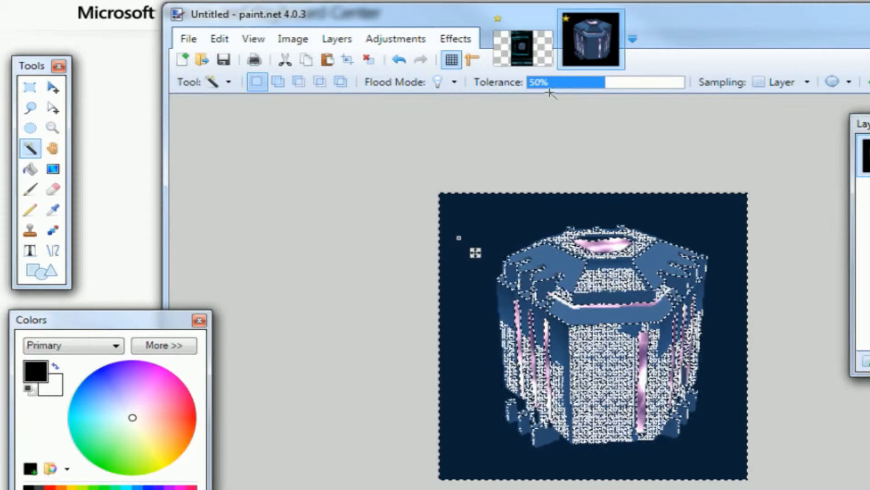
pyautogui.moveTo(569, 88); pyautogui.dragTo(591, 92)
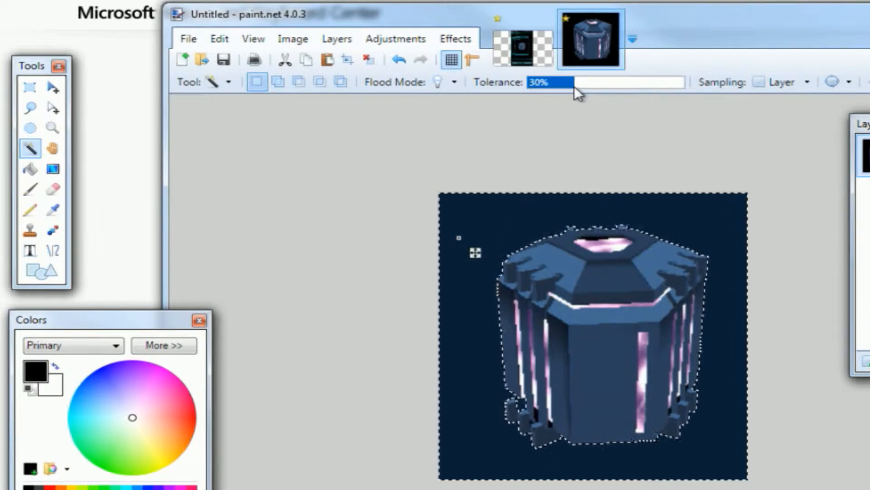
pyautogui.moveTo(574, 87)
pyautogui.mouseDown()
pyautogui.moveTo(536, 89)
pyautogui.moveTo(577, 89)
pyautogui.mouseUp()
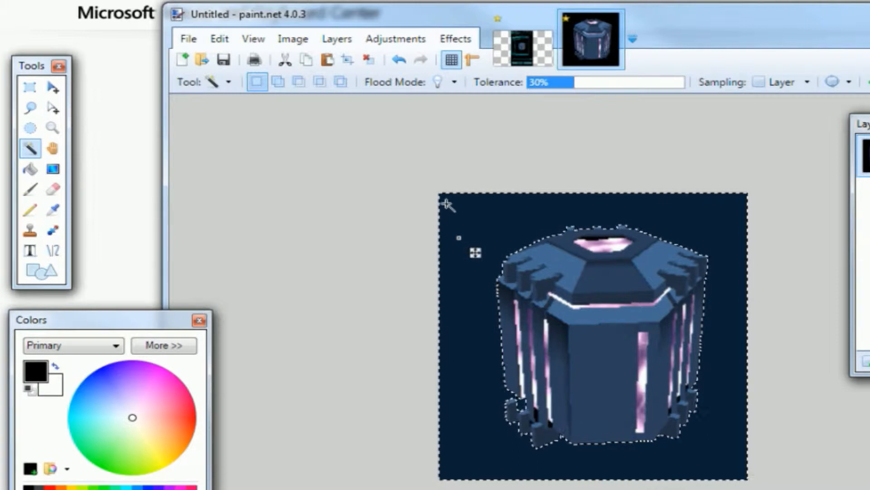
pyautogui.press('Delete')
pyautogui.hotkey('ctrl', 'd')
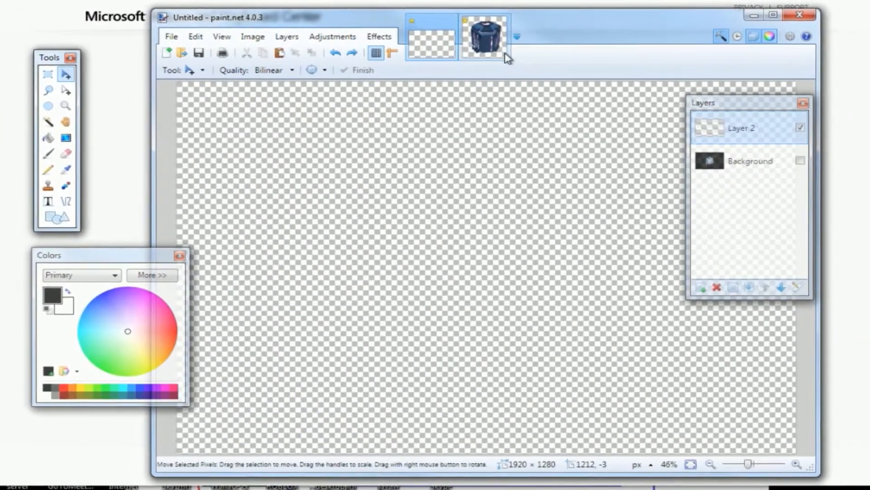
# - Copy the whole cut-out capsule image into Layer 2 of the 1920 × 1280 project and place it slightly left of the centre
pyautogui.click(481, 68)
pyautogui.hotkey('ctrl', 'a')
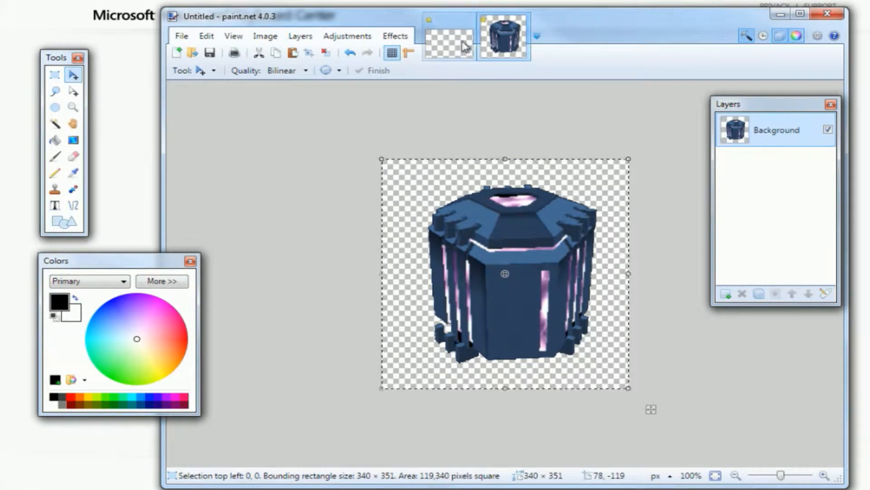
pyautogui.click(462, 27)
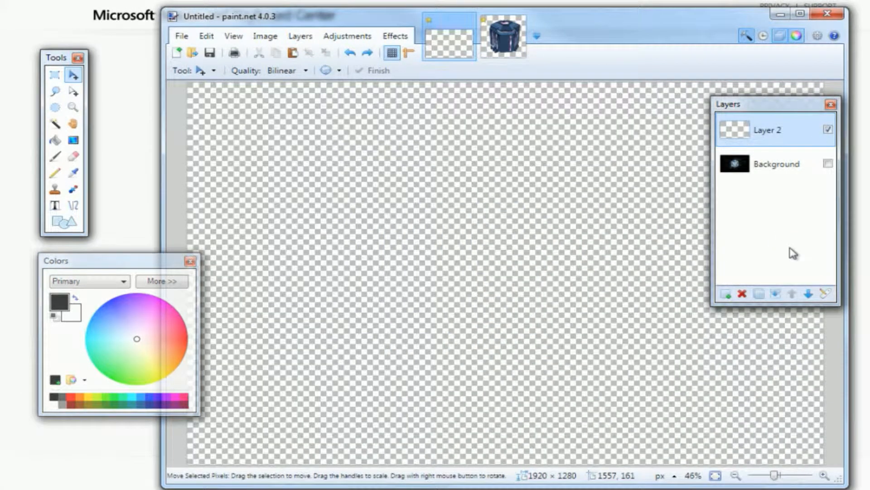
pyautogui.hotkey('ctrl', 'v')
pyautogui.moveTo(323, 207); pyautogui.dragTo(517, 351)
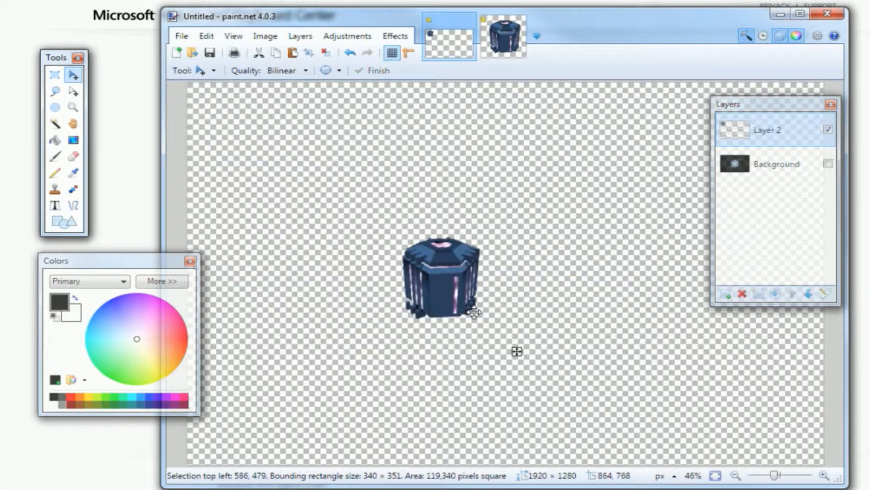
# - Show the Background layer, then shrink the capsule to about 164 × 173 pixels and place it below the logo's lower-left edge
pyautogui.click(828, 163)
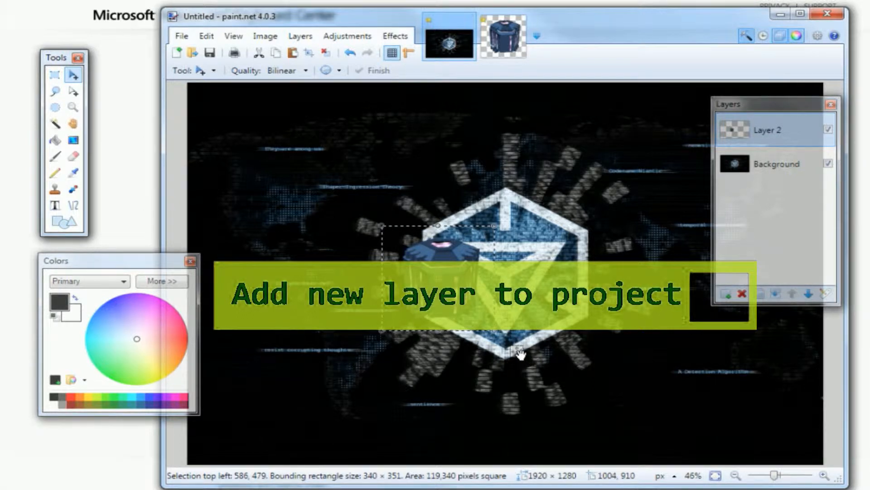
pyautogui.click(73, 91)
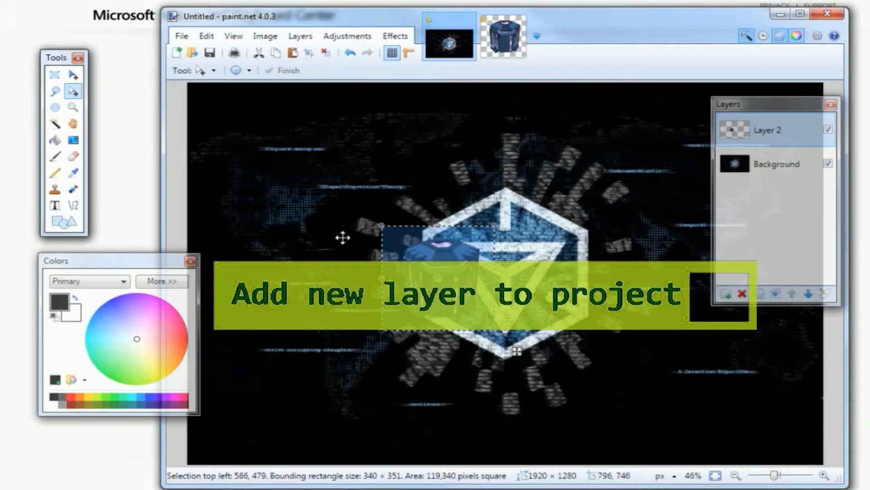
pyautogui.click(73, 74)
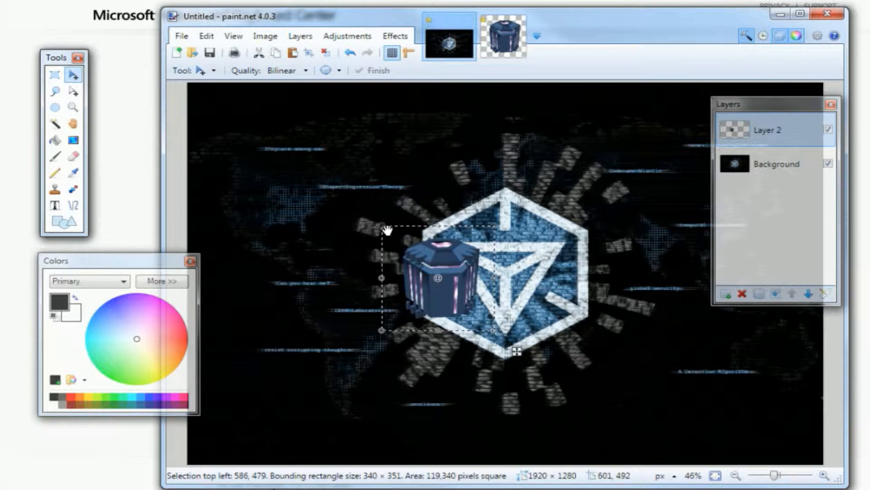
pyautogui.moveTo(384, 230); pyautogui.dragTo(443, 282)
pyautogui.moveTo(473, 316); pyautogui.dragTo(440, 397)
pyautogui.scroll(3, 509, 391)
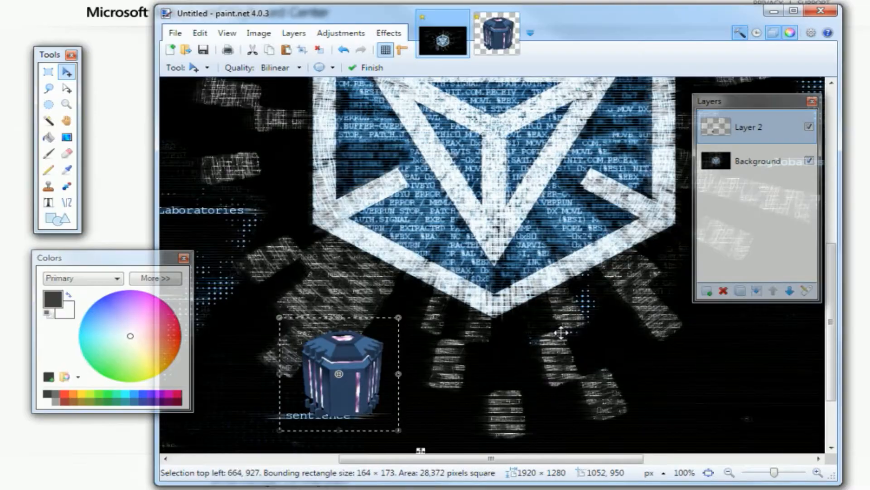
# - Add three more copies of the small capsule on Layer 2, evenly spaced in a horizontal row beside the first
pyautogui.moveTo(345, 386); pyautogui.dragTo(460, 390)
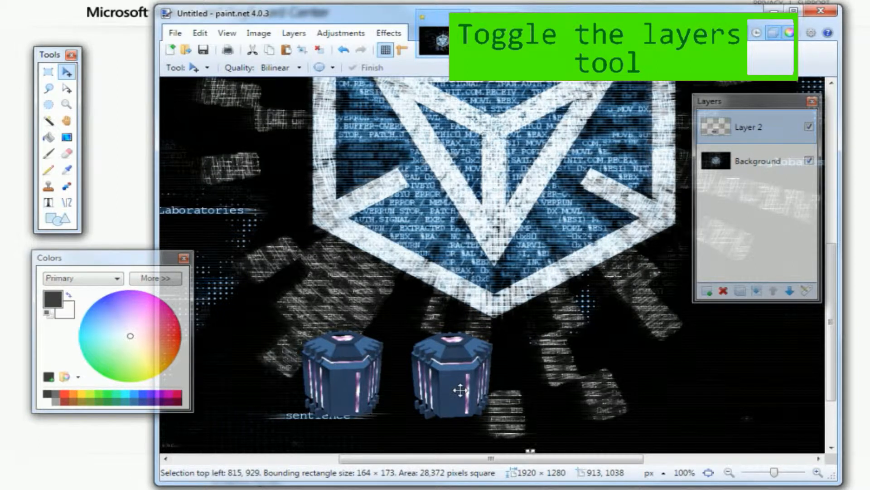
pyautogui.hotkey('ctrl', 'v')
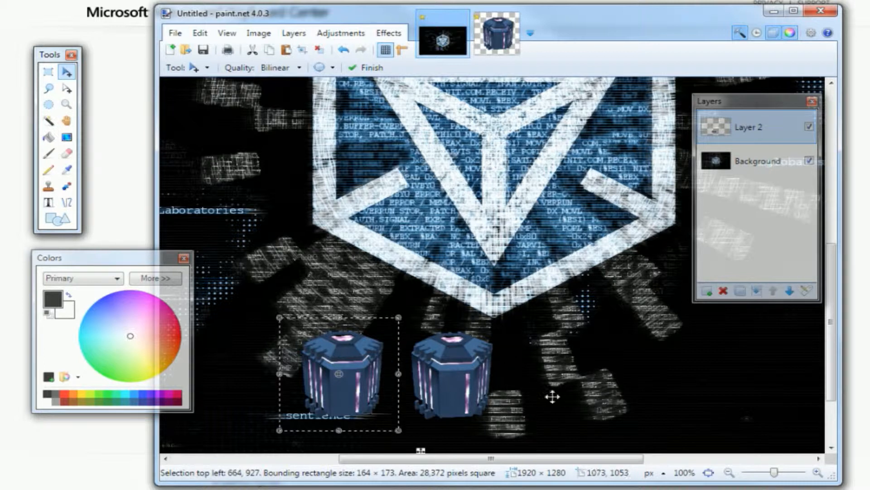
pyautogui.moveTo(368, 387); pyautogui.dragTo(587, 388)
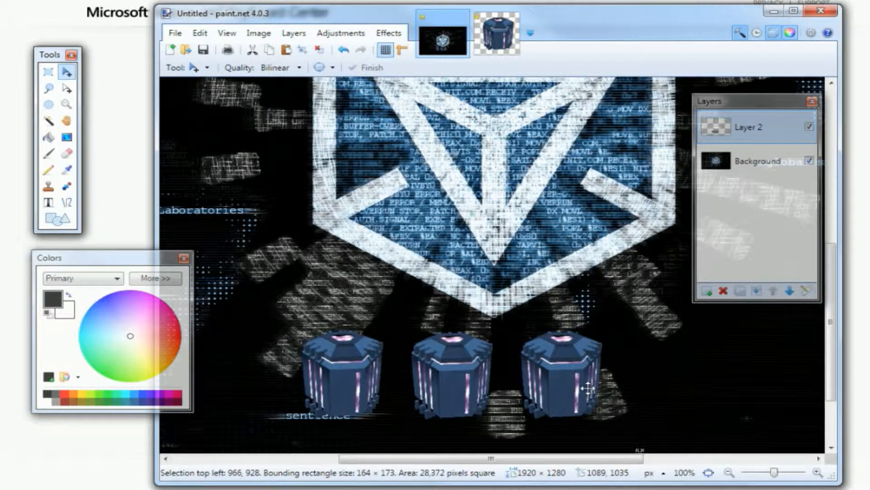
pyautogui.moveTo(587, 388); pyautogui.dragTo(588, 387)
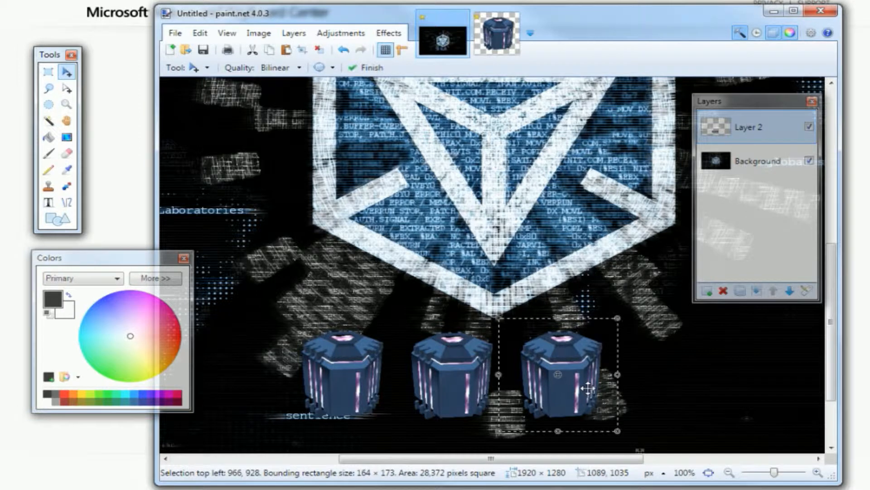
pyautogui.hotkey('ctrl', 'v')
pyautogui.moveTo(358, 394); pyautogui.dragTo(691, 388)
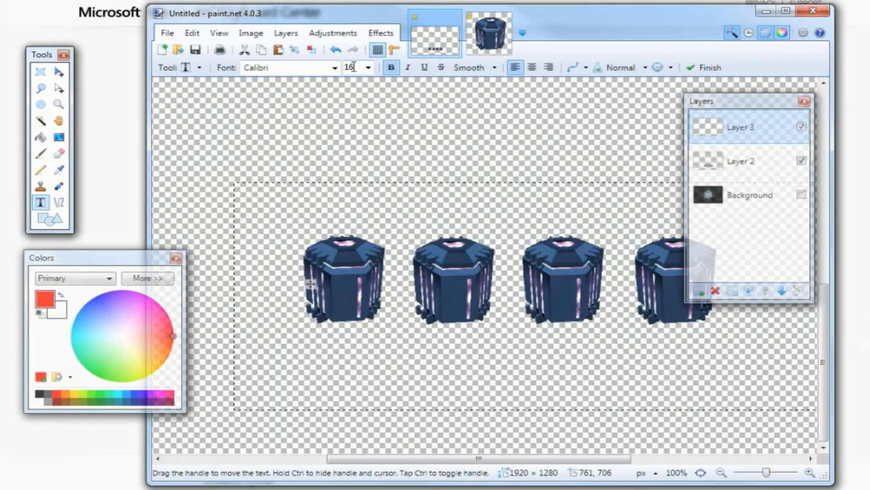
# - Set the text size to 18 and write the red label "Cottenham" over the first capsule on Layer 3
pyautogui.click(369, 68)
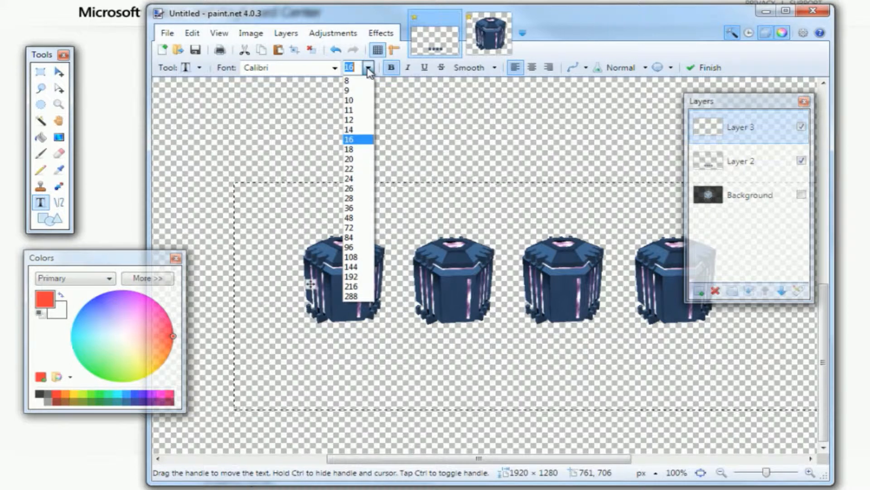
pyautogui.click(357, 147)
pyautogui.write('Cottnm')
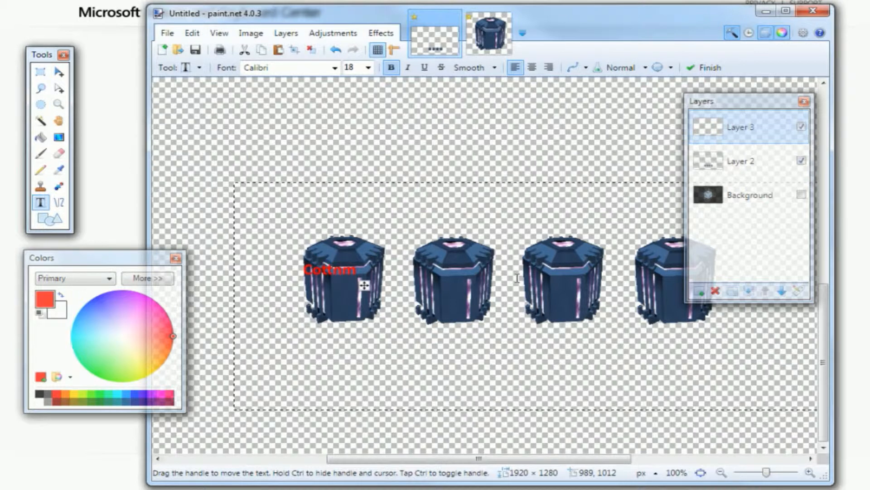
pyautogui.press('Left')
pyautogui.press('Left')
pyautogui.write('e')
pyautogui.press('Right')
pyautogui.write('ha')
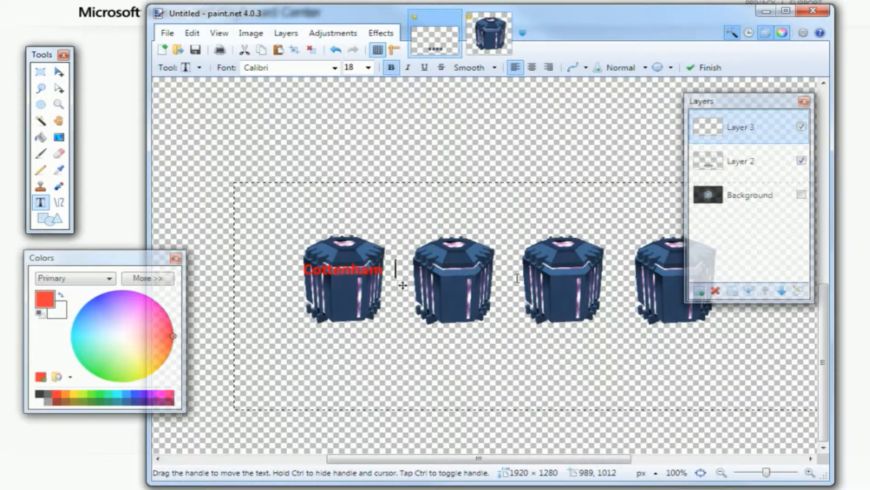
# - Continue the text line with the labels "Bourne/", "Cambridg" and "Histon" over the second, third and fourth capsules
pyautogui.write('BNourne')
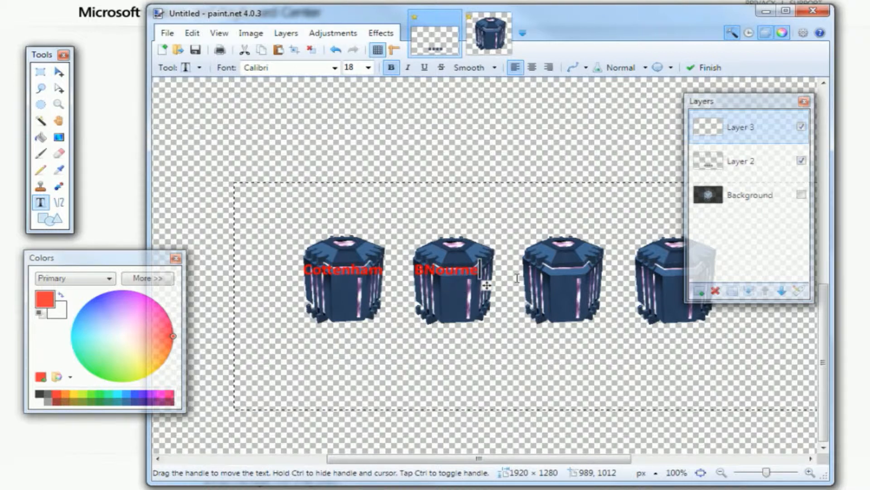
pyautogui.press('BackSpace')
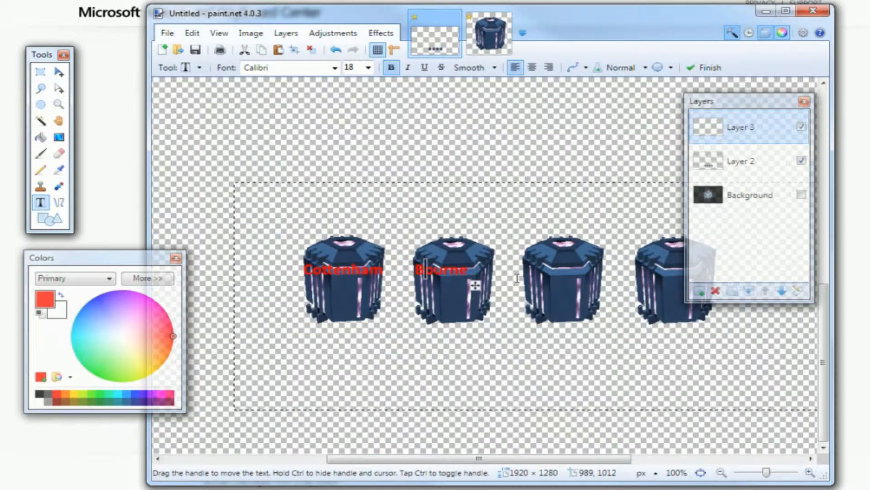
pyautogui.write('/')
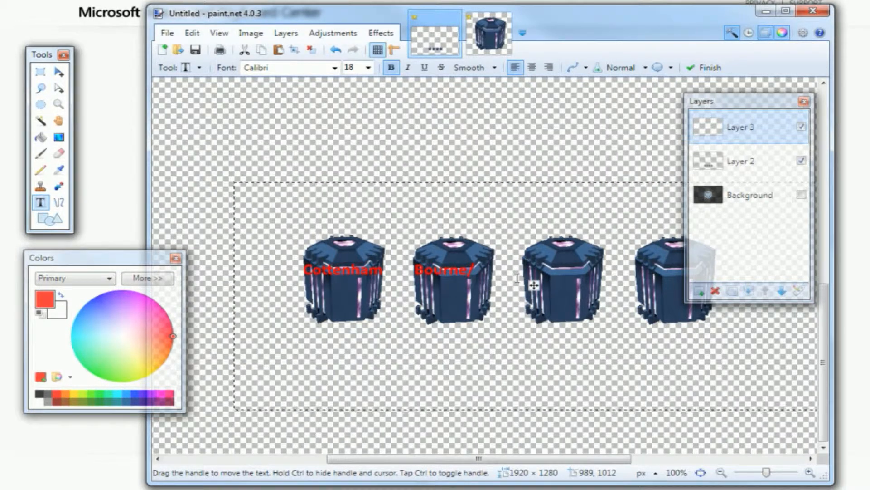
pyautogui.write('Cambridg')
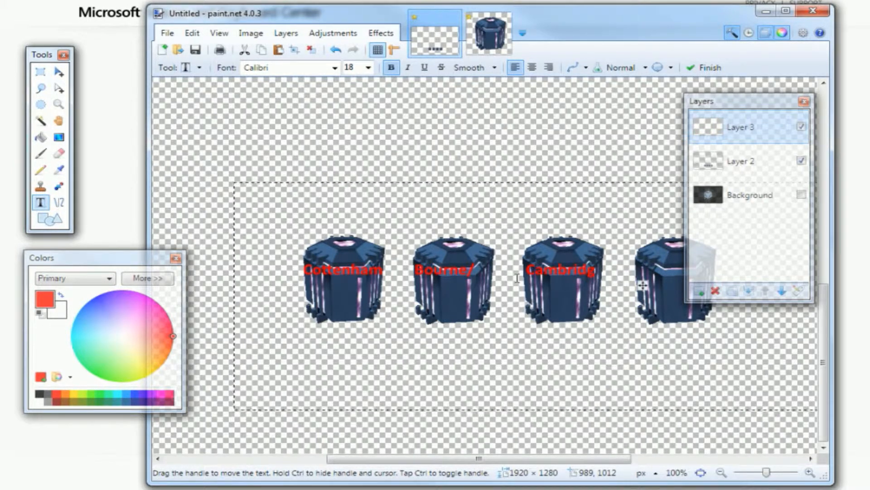
pyautogui.write('Histon')
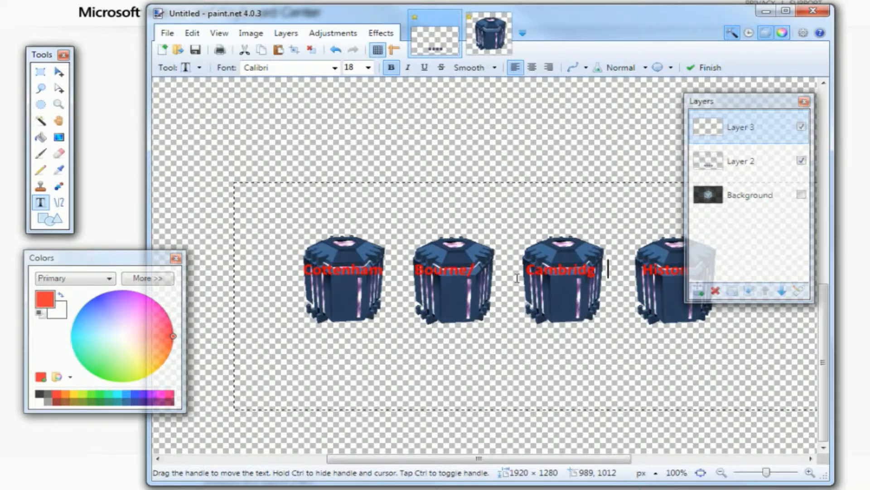
# - Add a second text line with "Rares" under the "Cottenham" label on the first capsule
pyautogui.press('Left')
pyautogui.press('Left')
pyautogui.press('Left')
pyautogui.press('Left')
pyautogui.press('Left')
pyautogui.press('Left')
pyautogui.press('Left')
pyautogui.press('Left')
pyautogui.press('Left')
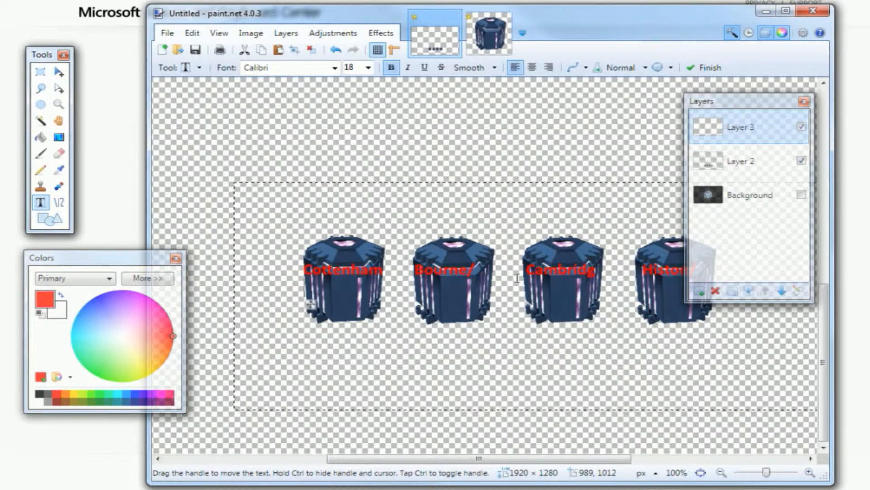
pyautogui.press('Return')
pyautogui.write('Rares')
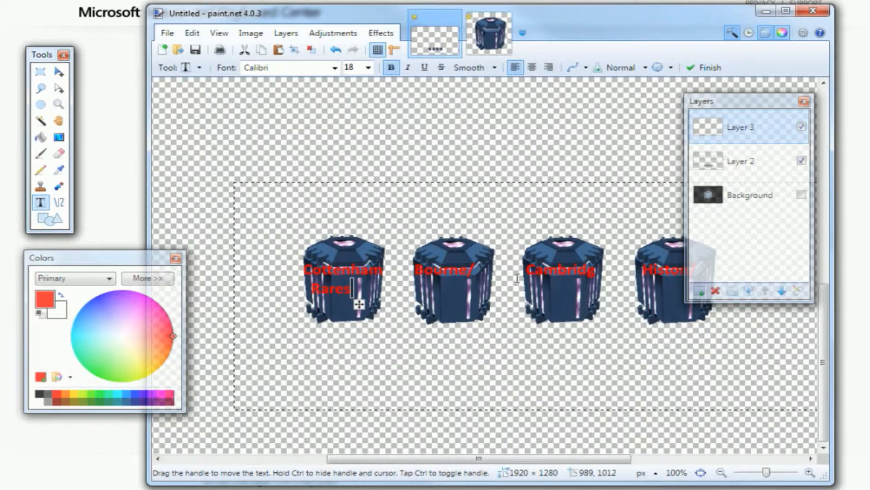
# - Enclose "Rares" in square brackets and continue the second text line with "Milton" under the "Bourne/" label
pyautogui.write(']')
pyautogui.write('[               ')
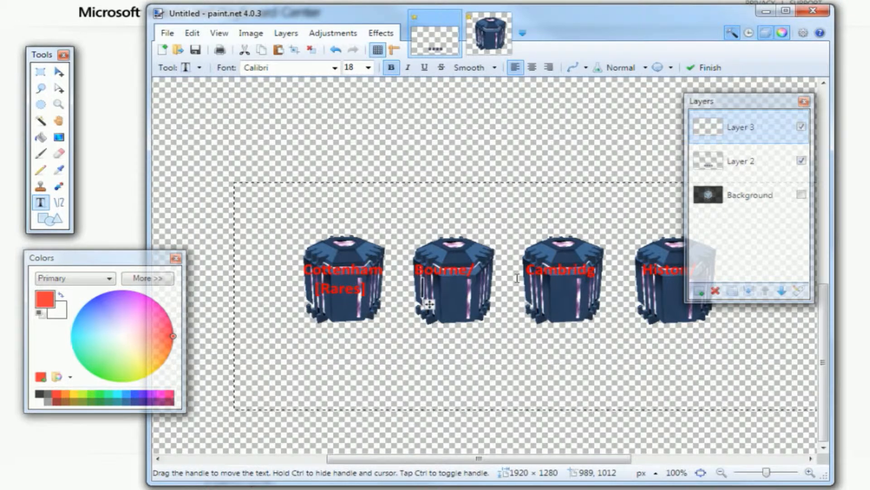
pyautogui.write('  Milton')
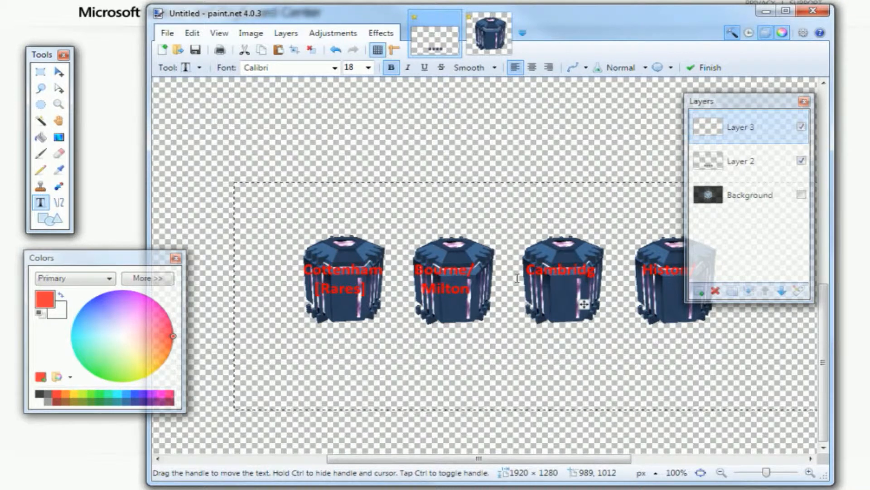
# - Continue the second line with "misc." centred under "Cambridg" and the shortened Waterbeach label under "Histon/"
pyautogui.press('BackSpace')
pyautogui.press('BackSpace')
pyautogui.press('BackSpace')
pyautogui.press('BackSpace')
pyautogui.press('BackSpace')
pyautogui.press('BackSpace')
pyautogui.press('BackSpace')
pyautogui.press('BackSpace')
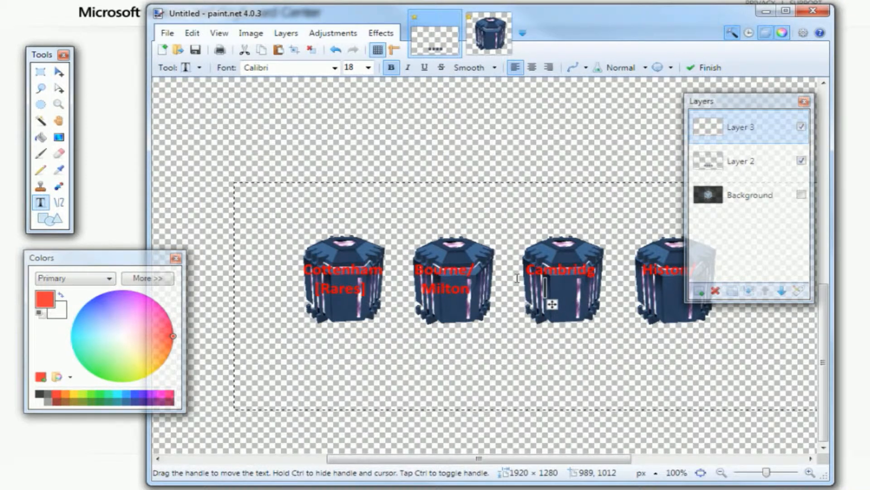
pyautogui.write('misc')
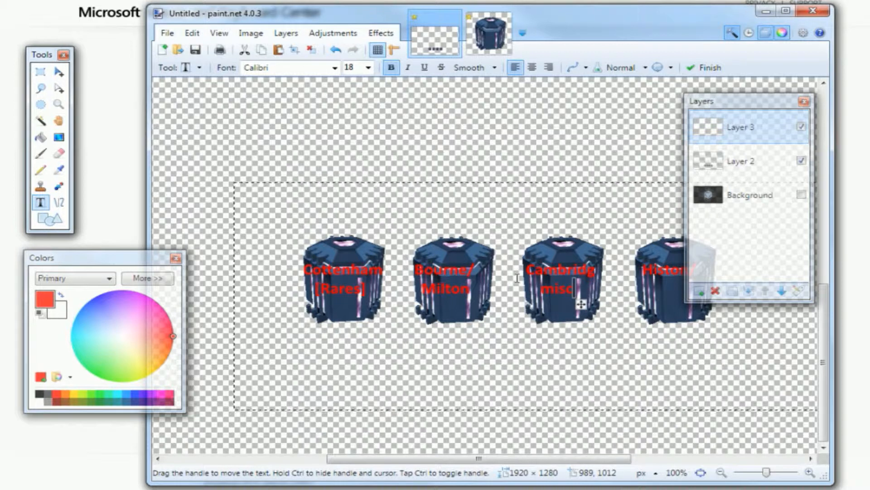
pyautogui.write('.                   ')
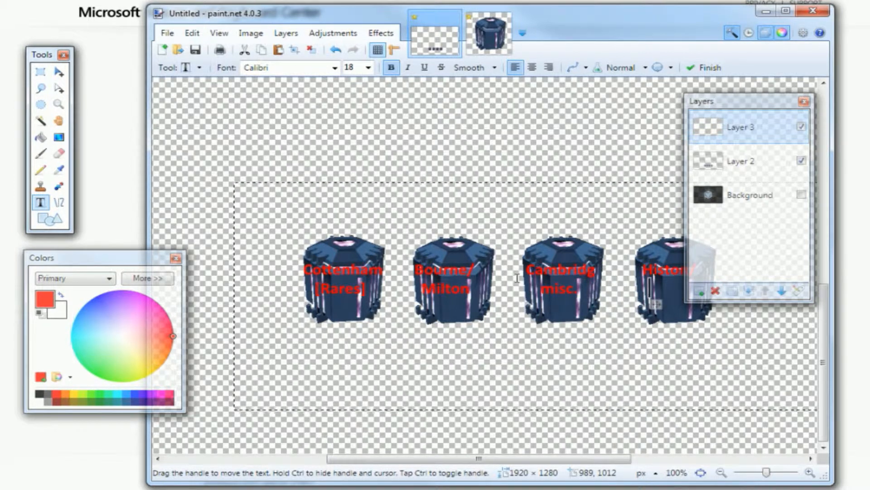
pyautogui.write('  Waterbeac')
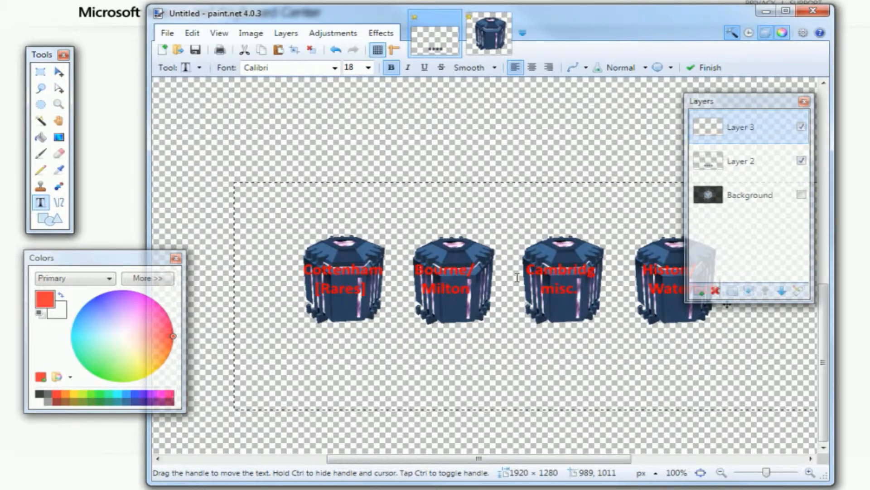
# - Hide Layer 2 and the Background, and copy the selected label text from Layer 3
pyautogui.click(802, 195)
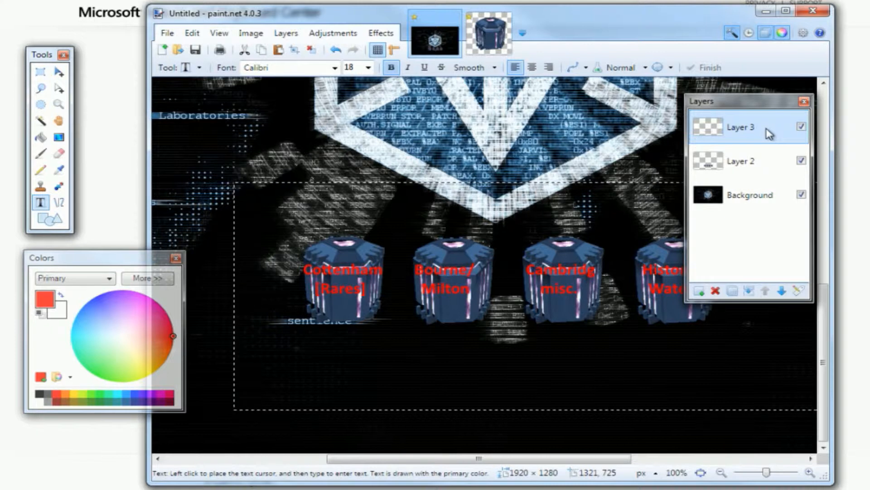
pyautogui.click(801, 160)
pyautogui.click(801, 195)
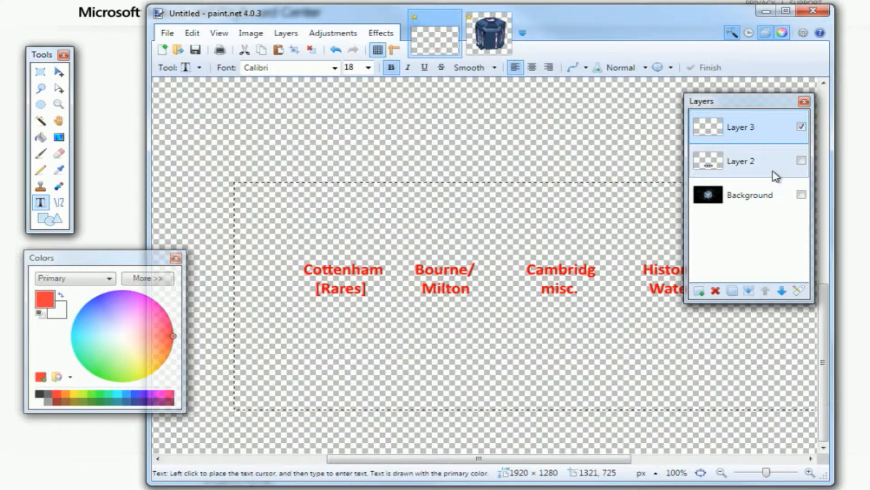
pyautogui.click(192, 34)
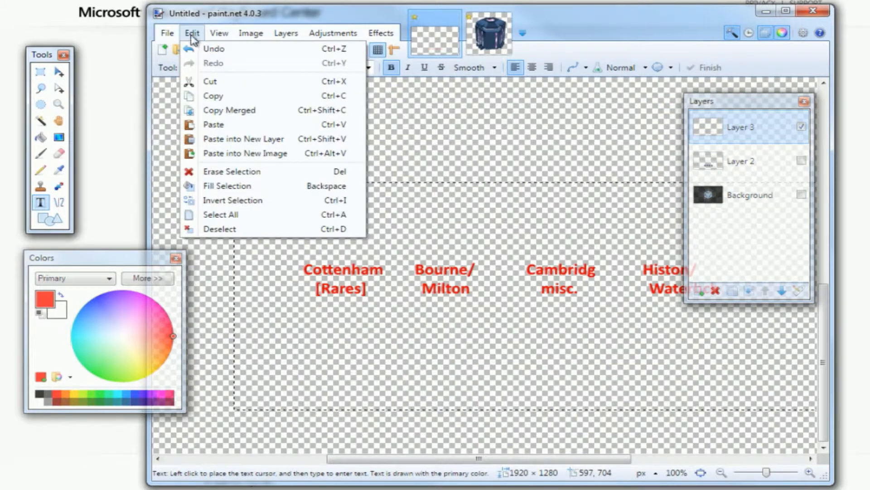
pyautogui.click(233, 97)
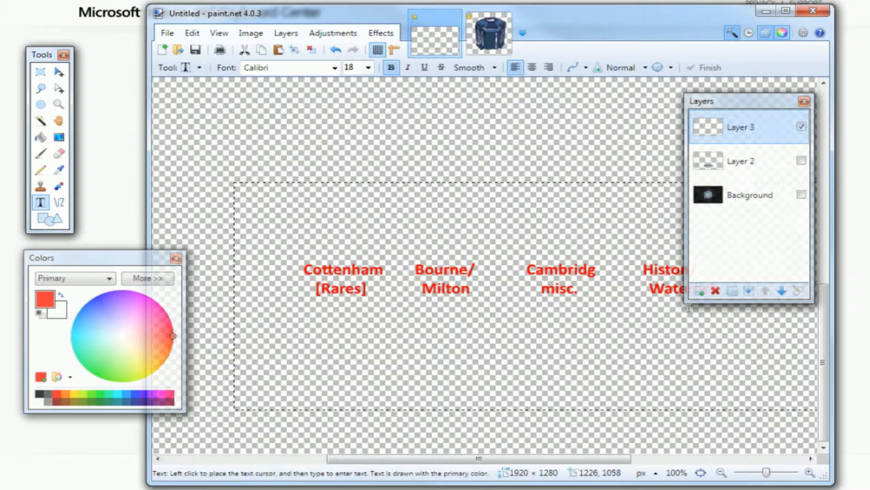
# - Paste the labels onto a new layer above Layer 3 and align them over the originals with a slight offset
pyautogui.click(700, 290)
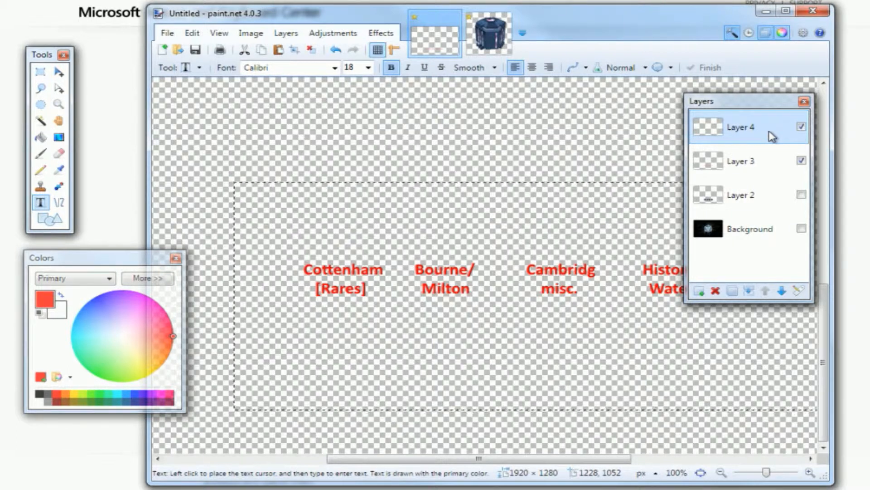
pyautogui.hotkey('ctrl', 'v')
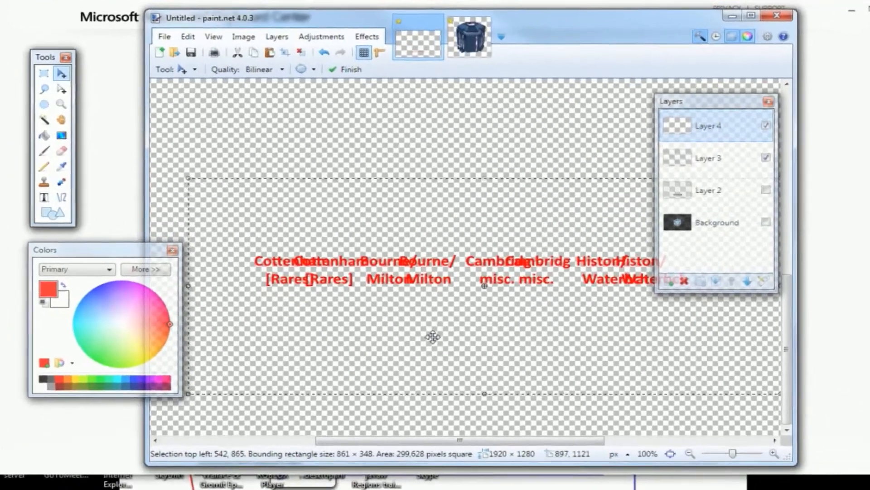
pyautogui.moveTo(433, 336); pyautogui.dragTo(474, 336)
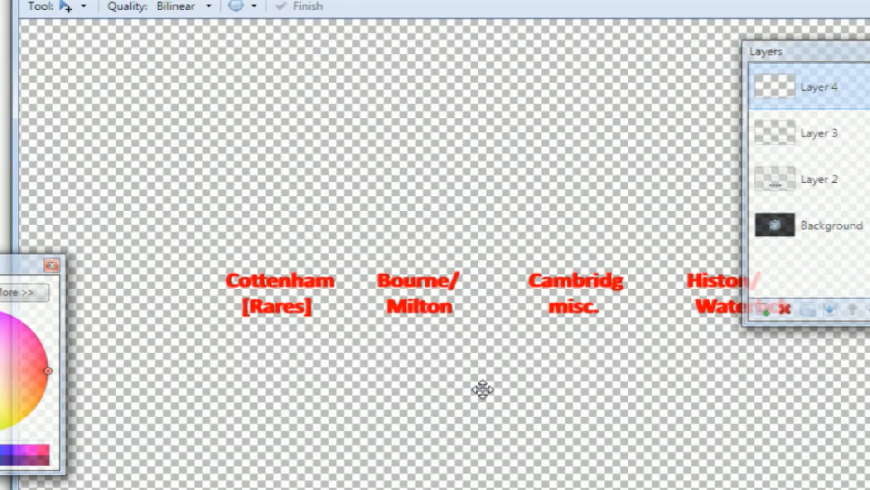
pyautogui.moveTo(483, 388); pyautogui.dragTo(474, 389)
pyautogui.press('Return')
pyautogui.hotkey('ctrl', 'a')
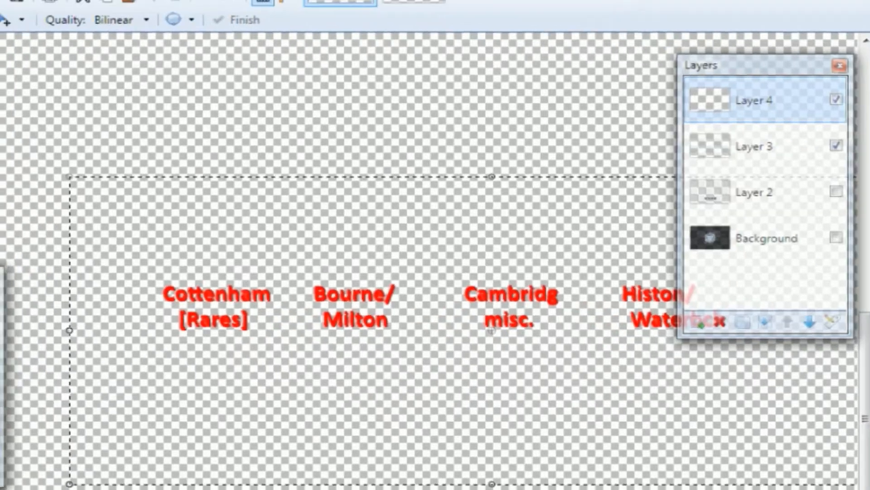
# - Darken the Layer 4 labels with a Hue / Saturation saturation of 5, and place that layer below Layer 3
pyautogui.click(195, 35)
pyautogui.moveTo(275, 39)
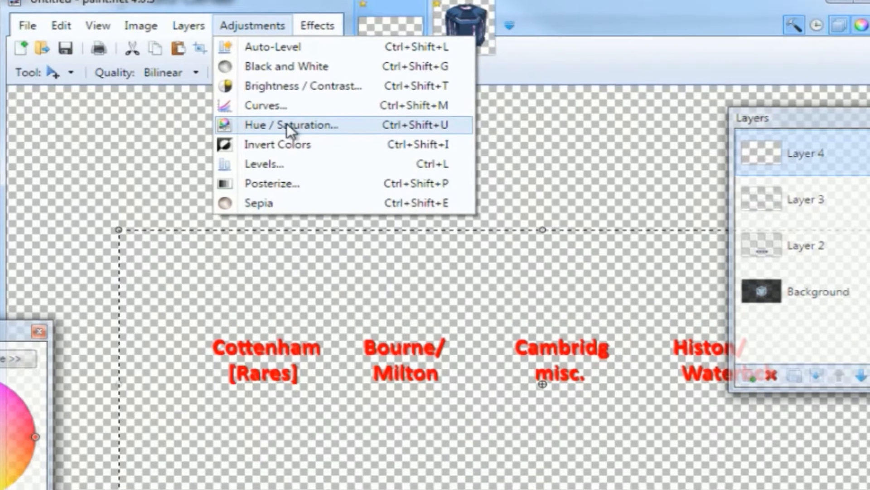
pyautogui.click(296, 135)
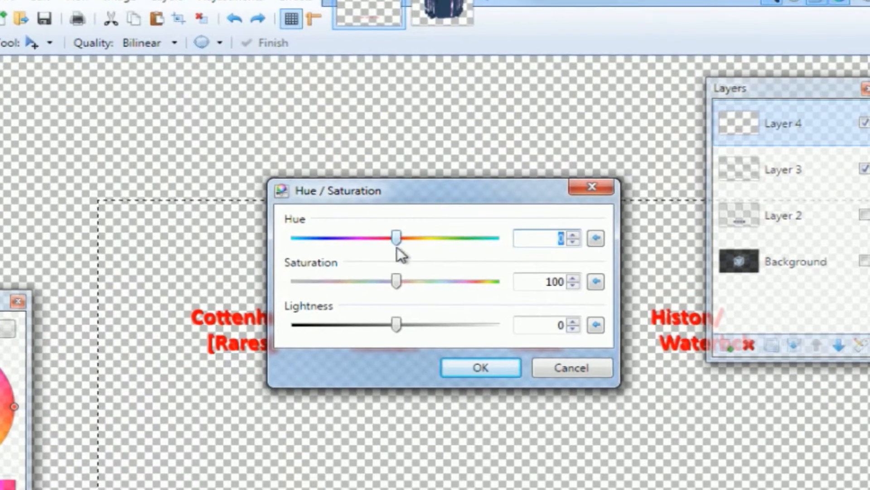
pyautogui.moveTo(397, 282); pyautogui.dragTo(281, 247)
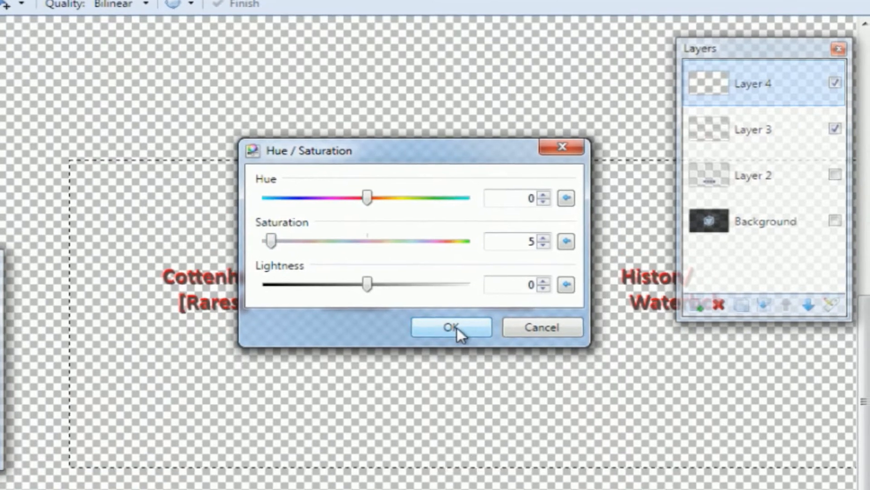
pyautogui.click(451, 326)
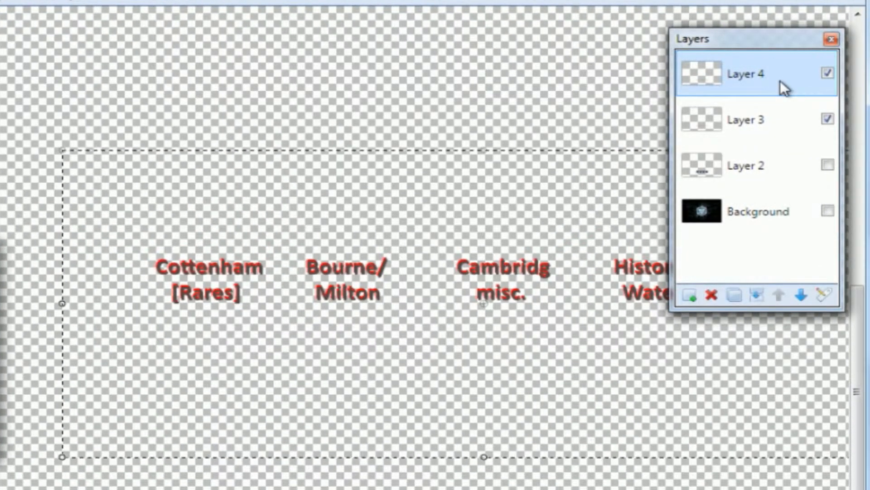
pyautogui.click(801, 295)
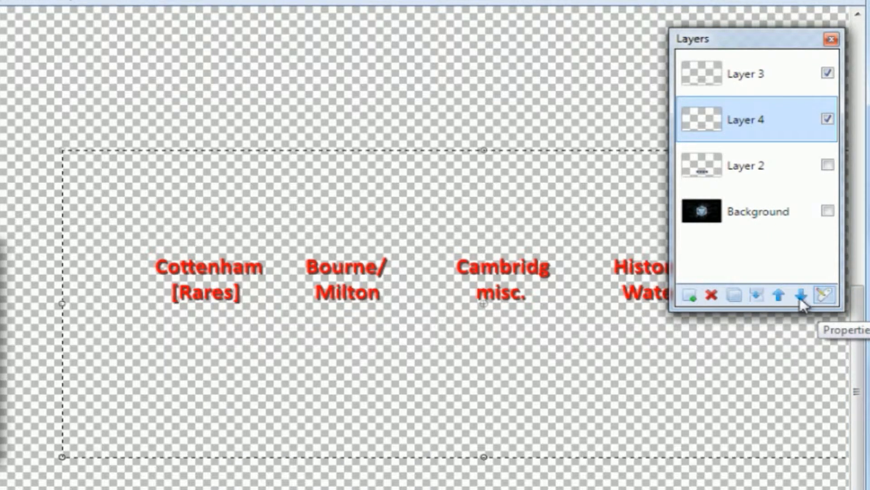
# - Add a new layer above Layer 4, paste the labels into it and position them slightly offset from the originals
pyautogui.click(690, 300)
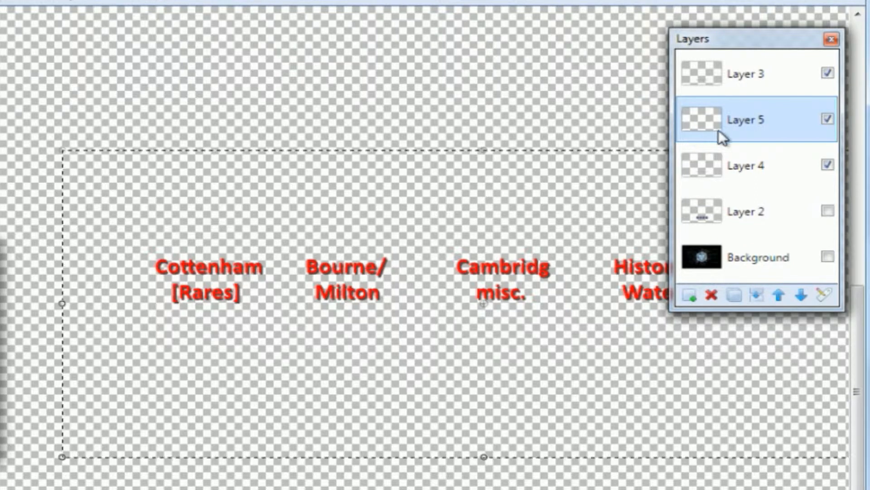
pyautogui.hotkey('ctrl', 'v')
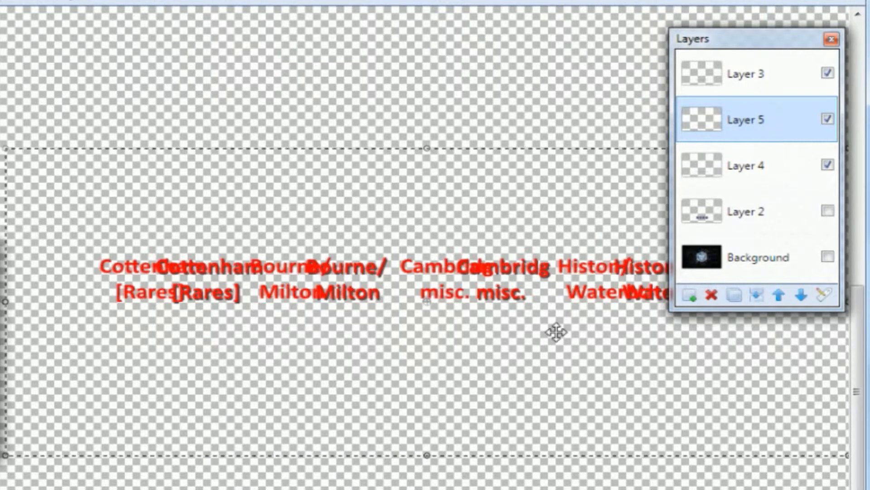
pyautogui.moveTo(338, 237); pyautogui.dragTo(393, 237)
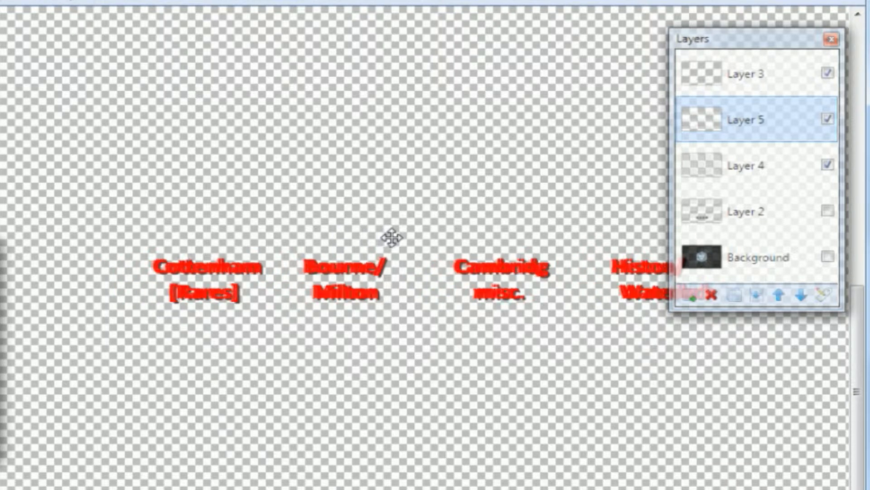
pyautogui.hotkey('ctrl', 'd')
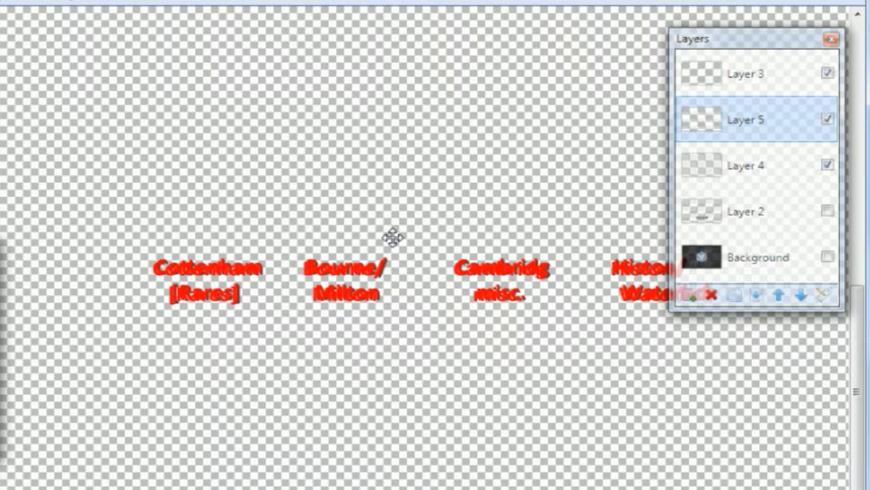
pyautogui.hotkey('ctrl', 'z')
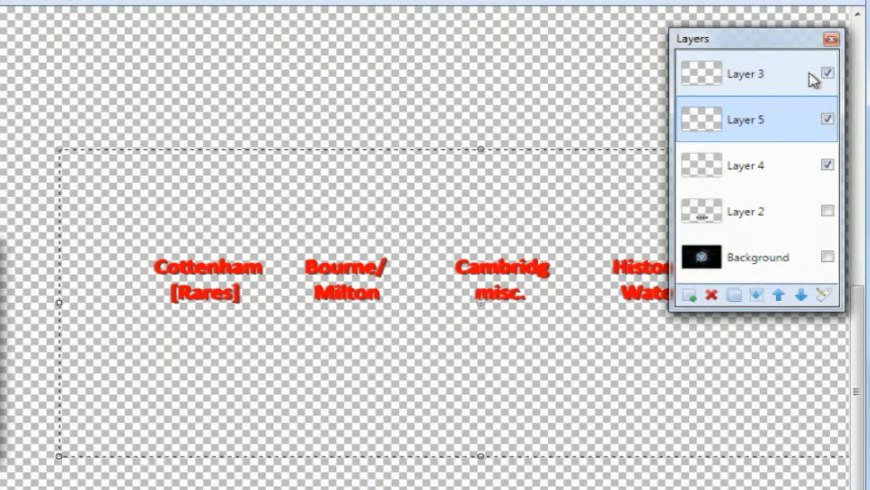
# - Hide Layer 4 and apply Hue / Saturation with a saturation of 5 to the Layer 5 labels
pyautogui.click(828, 165)
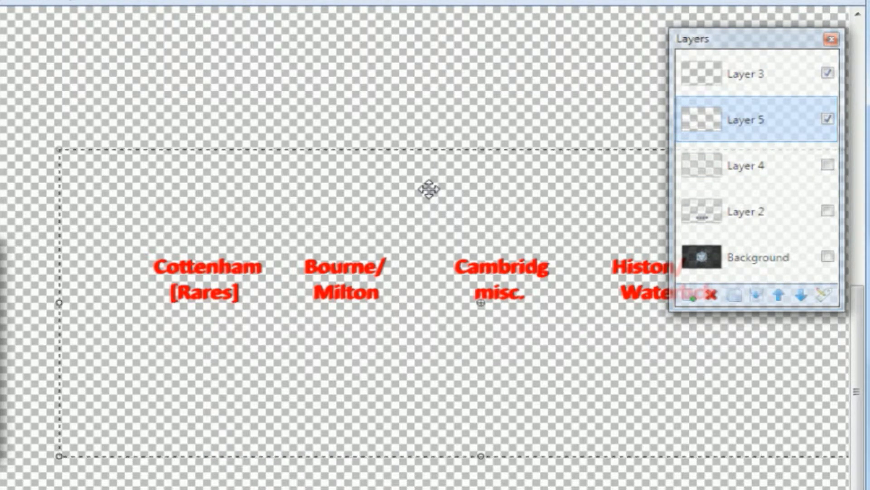
pyautogui.click(129, 1)
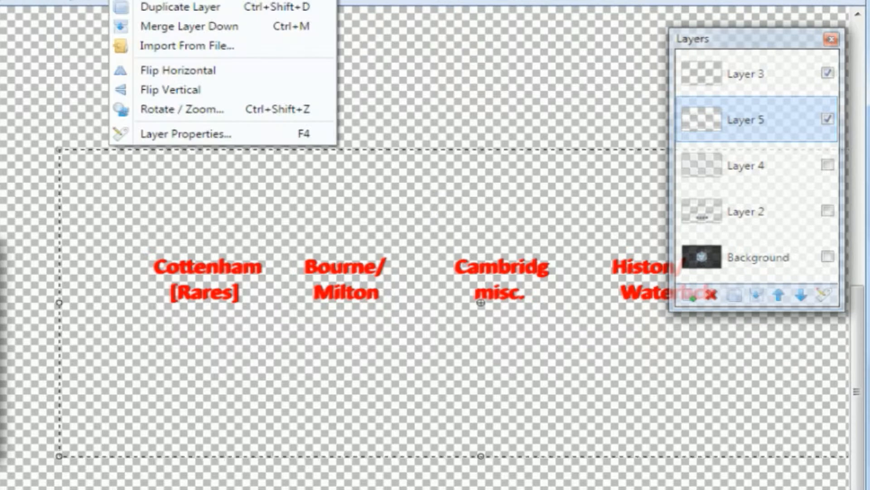
pyautogui.moveTo(188, 0)
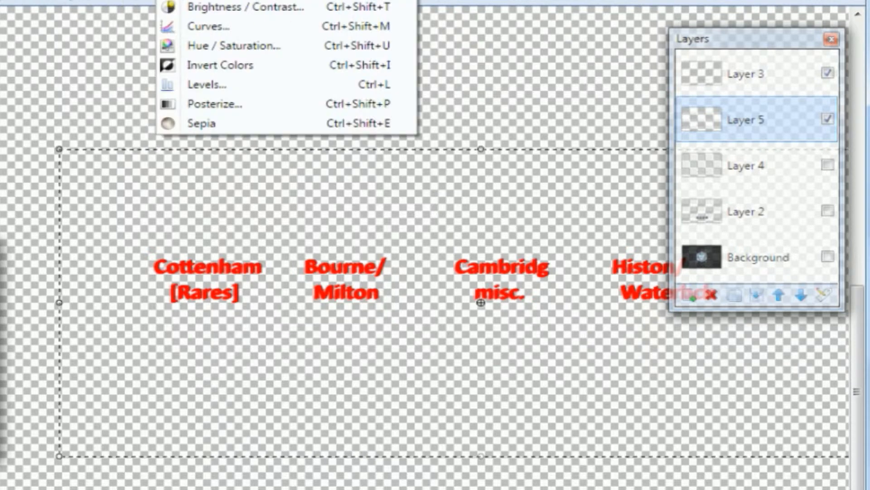
pyautogui.click(221, 52)
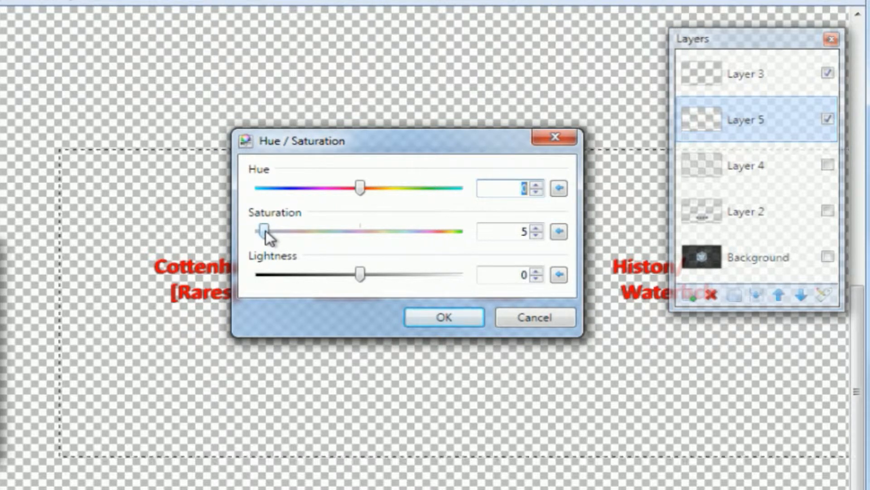
pyautogui.click(442, 317)
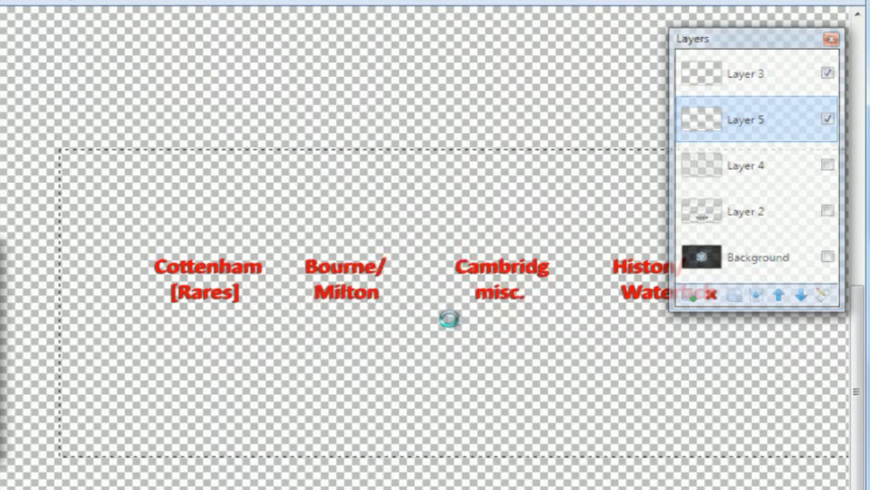
# - Nudge the Layer 5 labels up and down to fine-tune their vertical offset behind the Layer 3 labels
pyautogui.hotkey('ctrl', 'd')
pyautogui.press('Up')
pyautogui.press('Up')
pyautogui.press('Up')
pyautogui.press('Up')
pyautogui.press('Up')
pyautogui.press('Up')
pyautogui.press('Up')
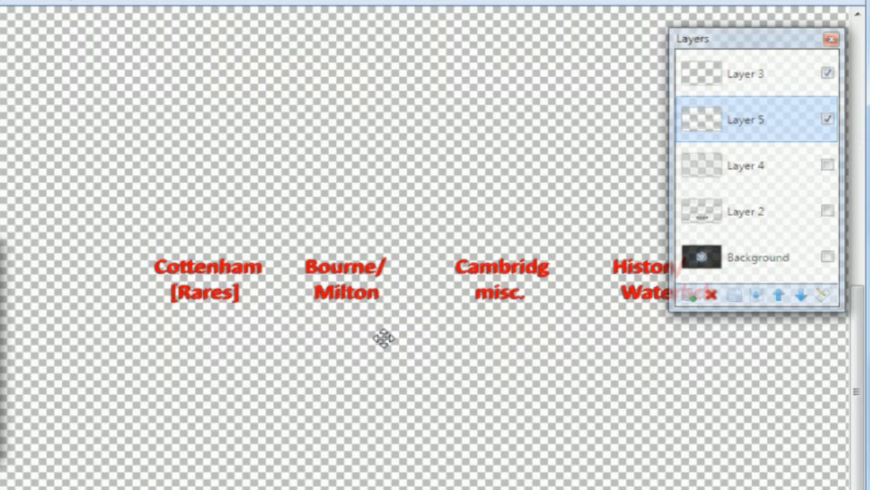
pyautogui.press('Down')
pyautogui.press('Down')
pyautogui.press('Down')
pyautogui.press('Down')
pyautogui.press('Down')
pyautogui.press('Down')
pyautogui.press('Down')
pyautogui.press('Down')
pyautogui.press('Down')
pyautogui.press('Down')
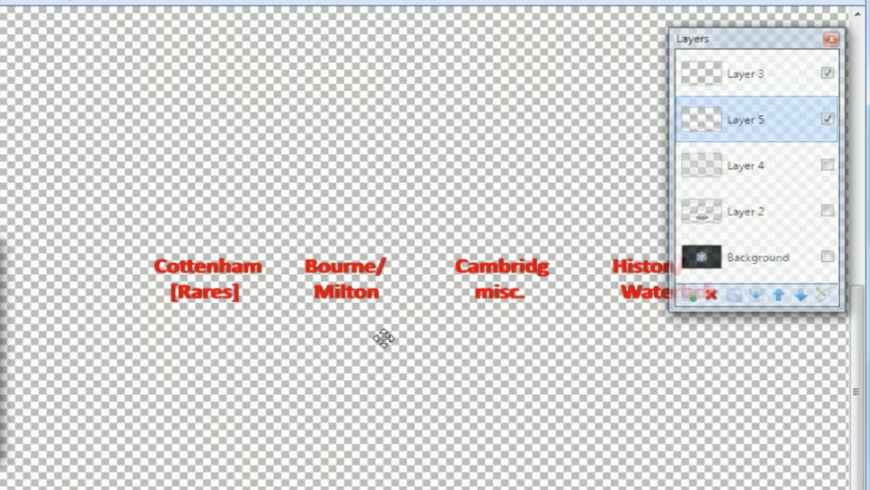
pyautogui.press('Up')
pyautogui.press('Up')
pyautogui.press('Up')
pyautogui.press('Up')
pyautogui.press('Up')
pyautogui.hotkey('ctrl', 'a')
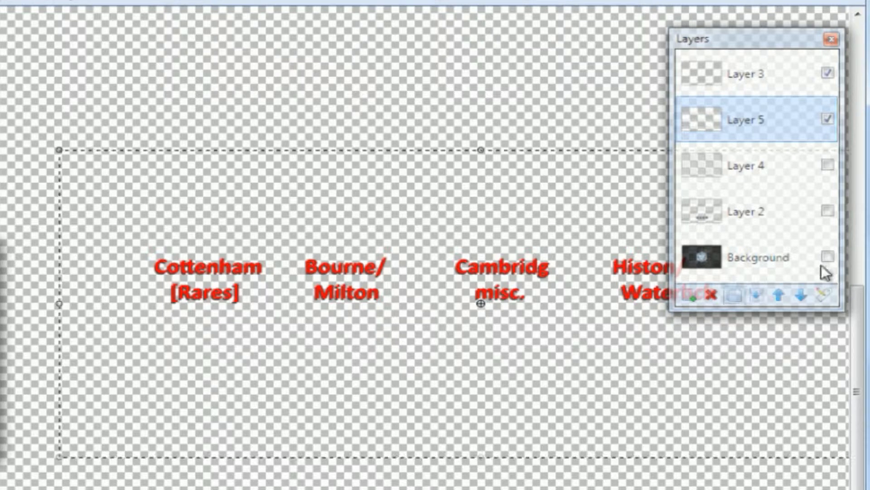
# - Compare the label shadows with Layer 4 shown and hidden, and undo the deselection
pyautogui.click(828, 165)
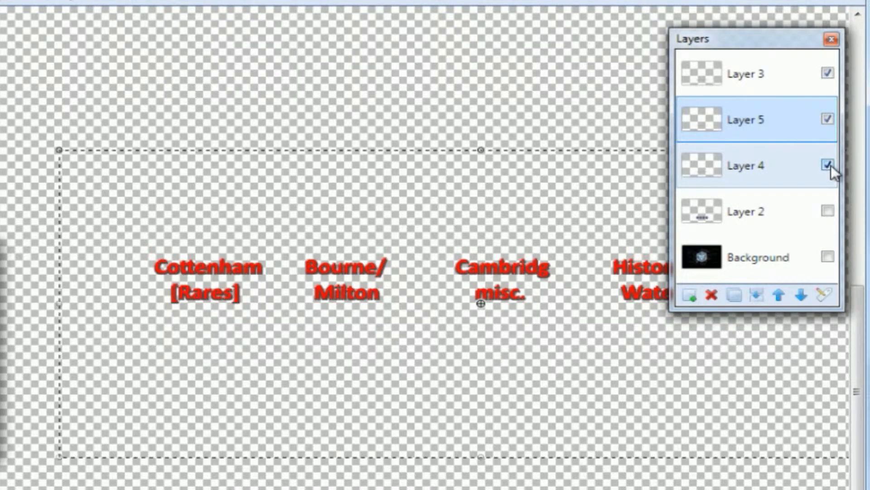
pyautogui.click(830, 165)
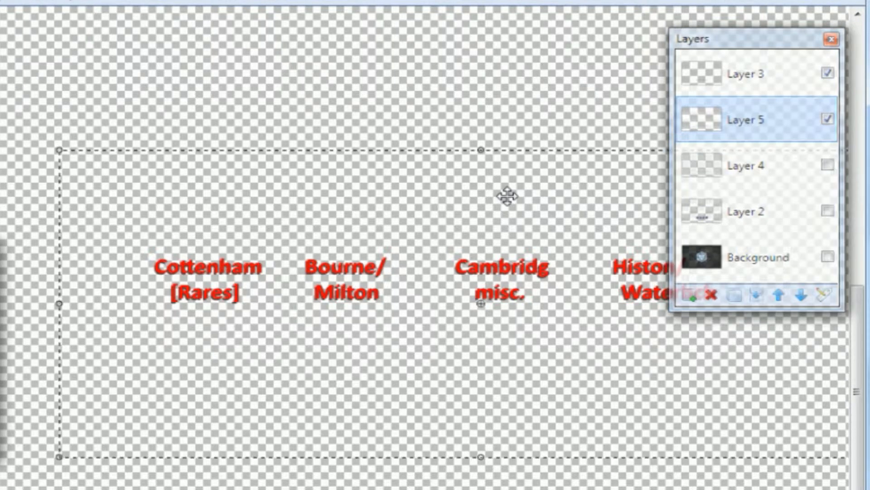
pyautogui.hotkey('ctrl', 'd')
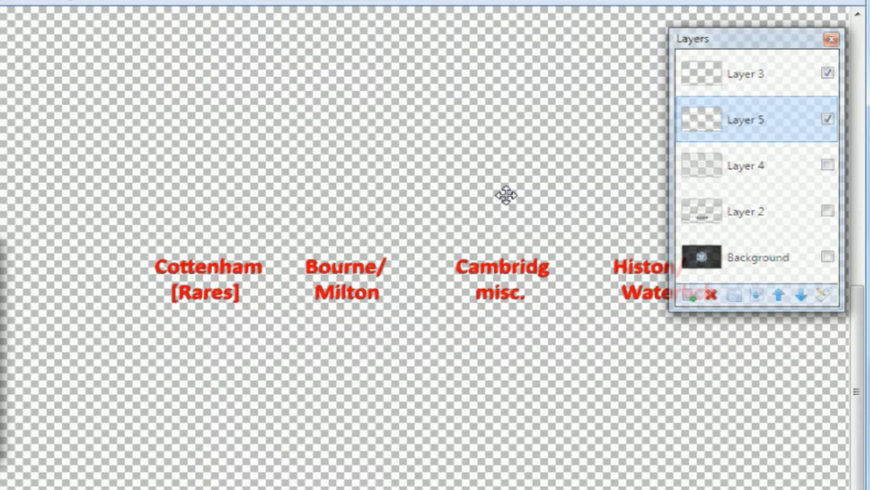
pyautogui.hotkey('ctrl', 'z')
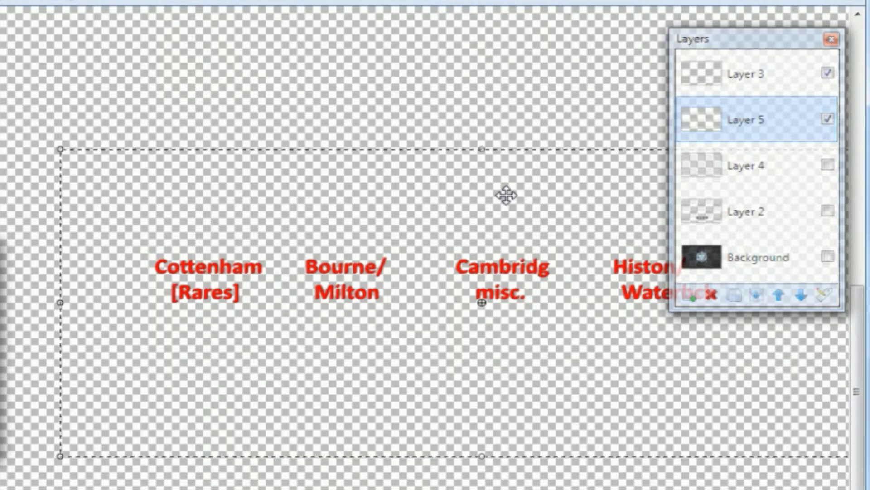
# - Show Layer 4, Layer 2 and Background again, checking the labels with and without Layer 5
pyautogui.click(827, 165)
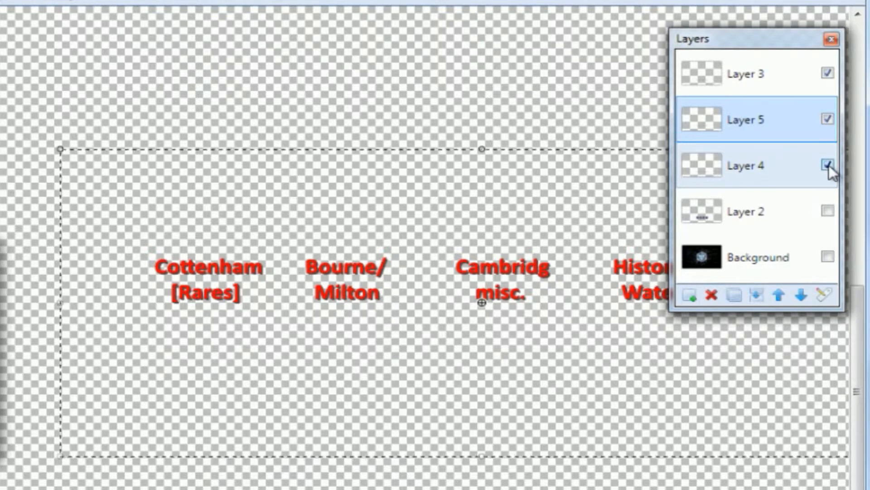
pyautogui.click(827, 119)
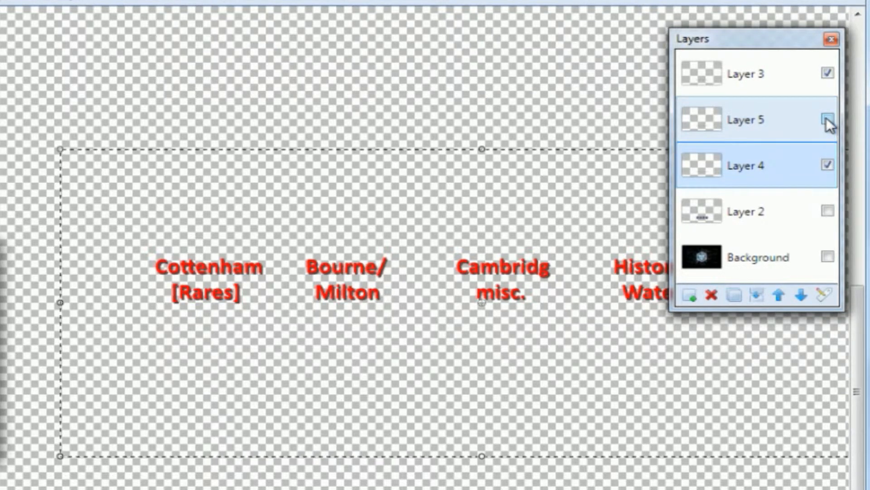
pyautogui.click(826, 118)
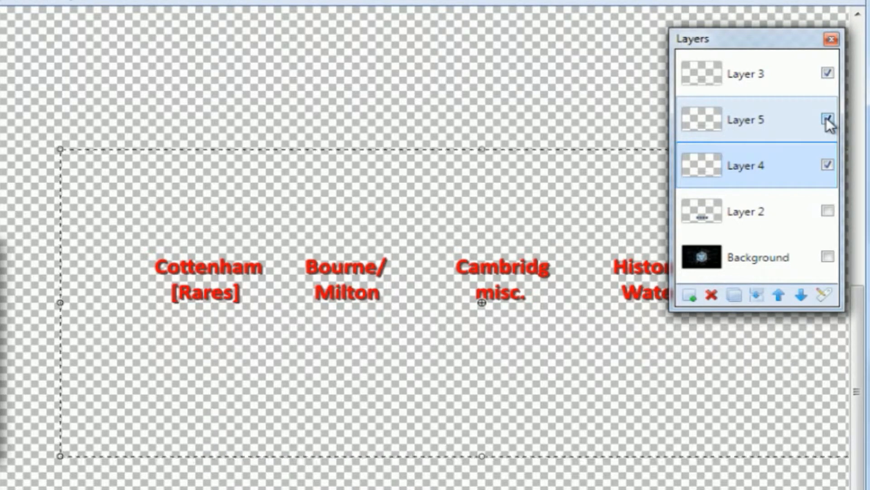
pyautogui.click(829, 211)
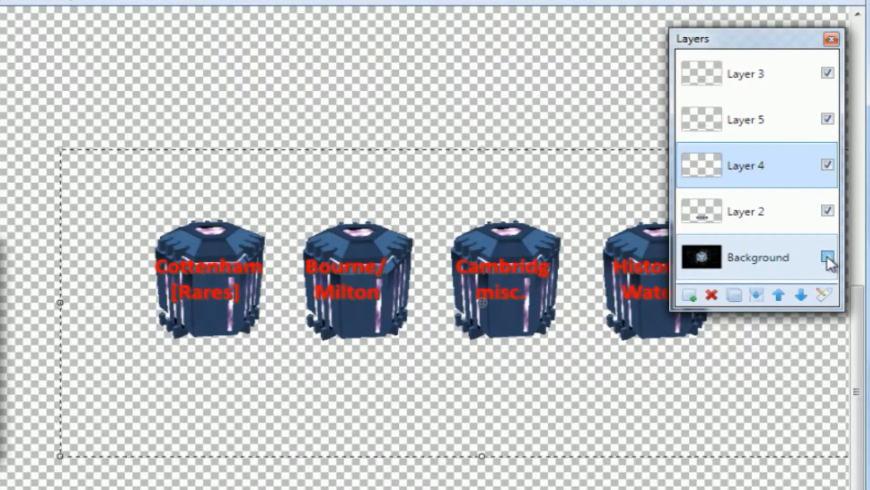
pyautogui.click(827, 255)
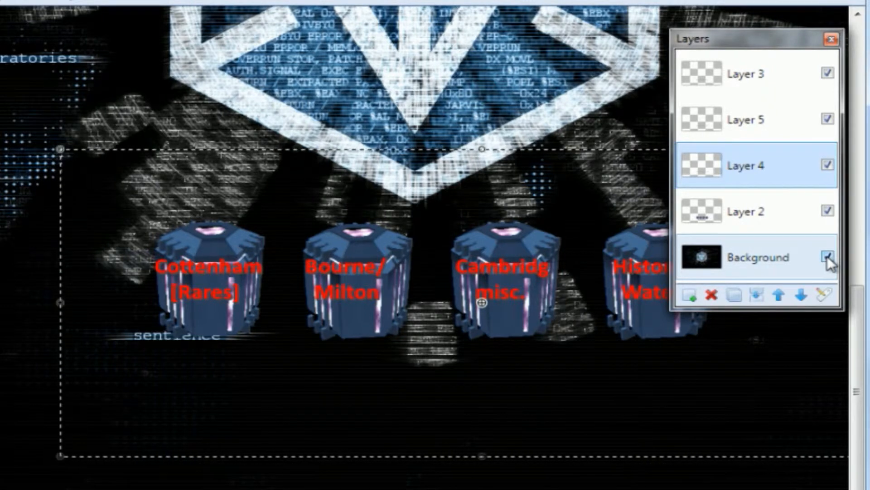
# - Recolour the Layer 3 labels with Hue / Saturation set to hue 49, saturation 102 and lightness -6
pyautogui.click(789, 86)
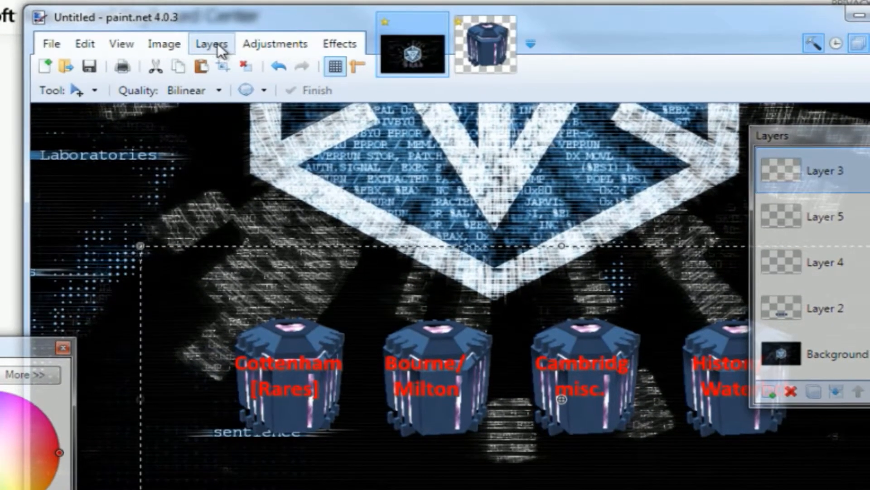
pyautogui.click(290, 43)
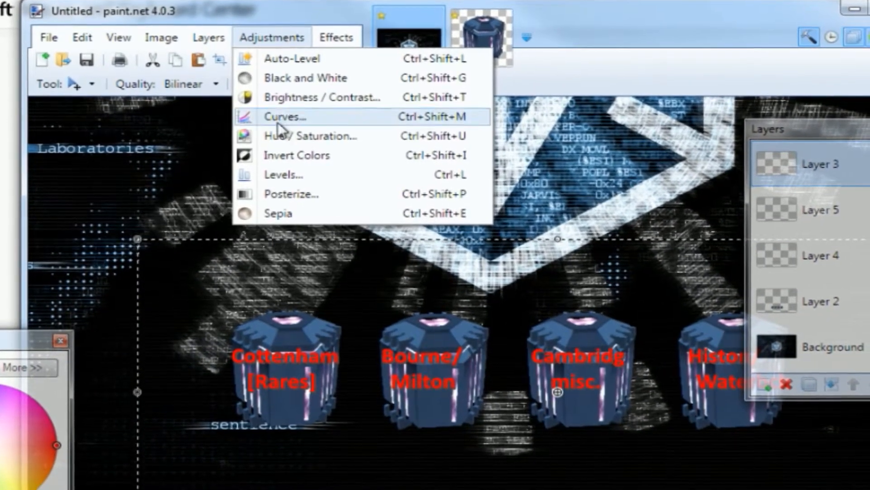
pyautogui.hotkey('ctrl', 'shift', 'u')
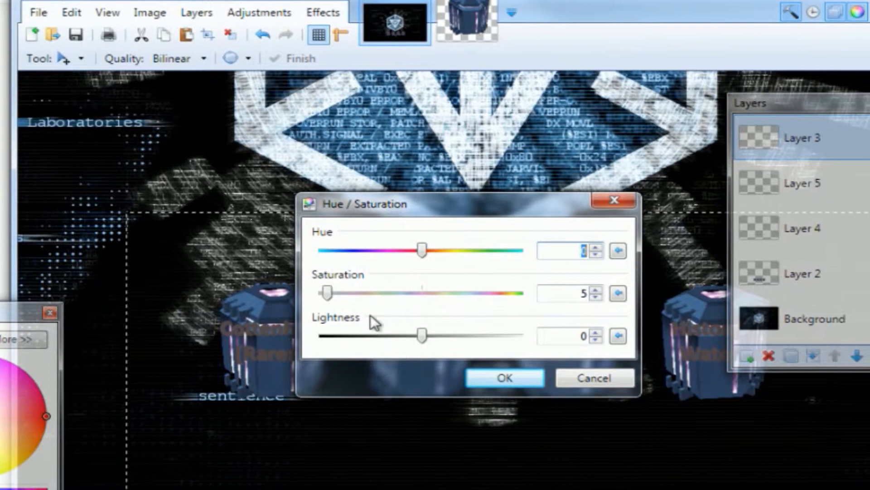
pyautogui.moveTo(328, 295); pyautogui.dragTo(421, 291)
pyautogui.moveTo(414, 320); pyautogui.dragTo(399, 276)
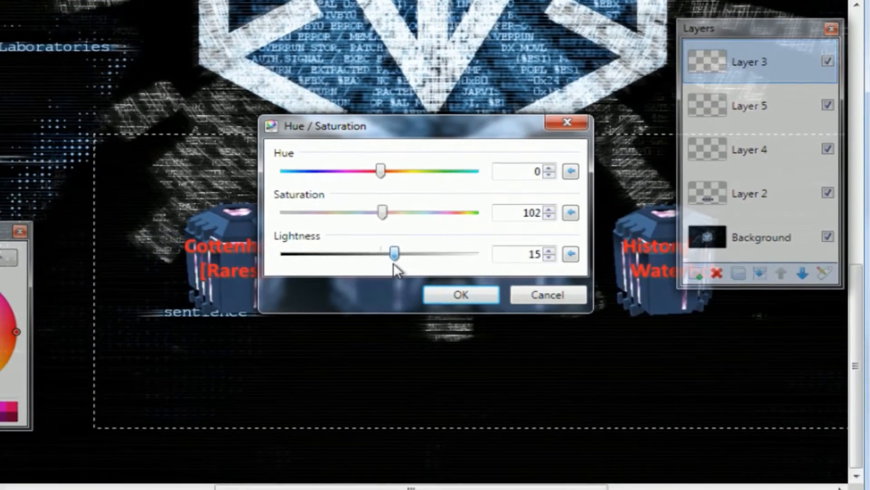
pyautogui.moveTo(378, 163)
pyautogui.mouseDown()
pyautogui.moveTo(330, 165)
pyautogui.moveTo(414, 169)
pyautogui.moveTo(374, 169)
pyautogui.moveTo(405, 164)
pyautogui.moveTo(389, 156)
pyautogui.mouseUp()
pyautogui.moveTo(434, 130); pyautogui.dragTo(485, 307)
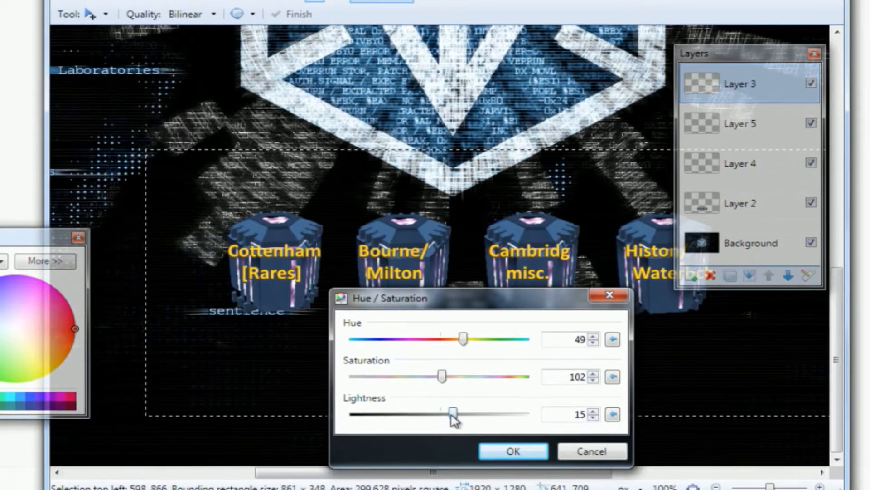
pyautogui.moveTo(452, 414)
pyautogui.mouseDown()
pyautogui.moveTo(382, 414)
pyautogui.moveTo(496, 412)
pyautogui.moveTo(445, 414)
pyautogui.mouseUp()
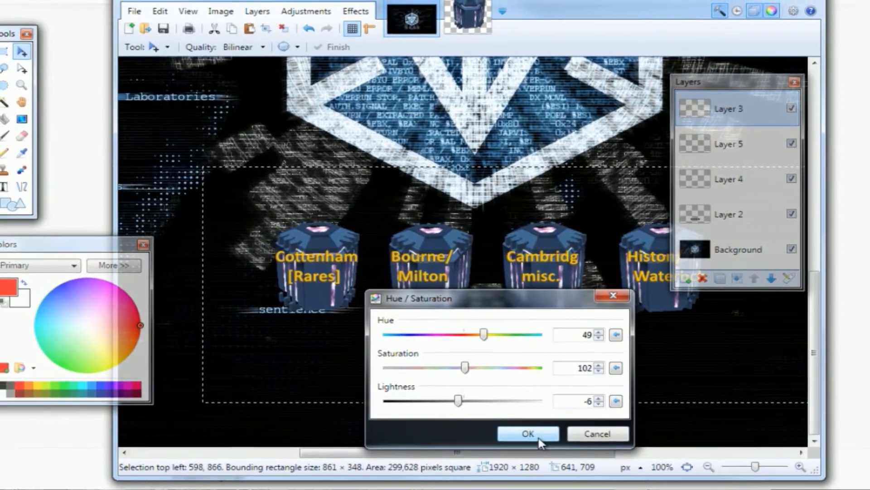
pyautogui.click(540, 436)
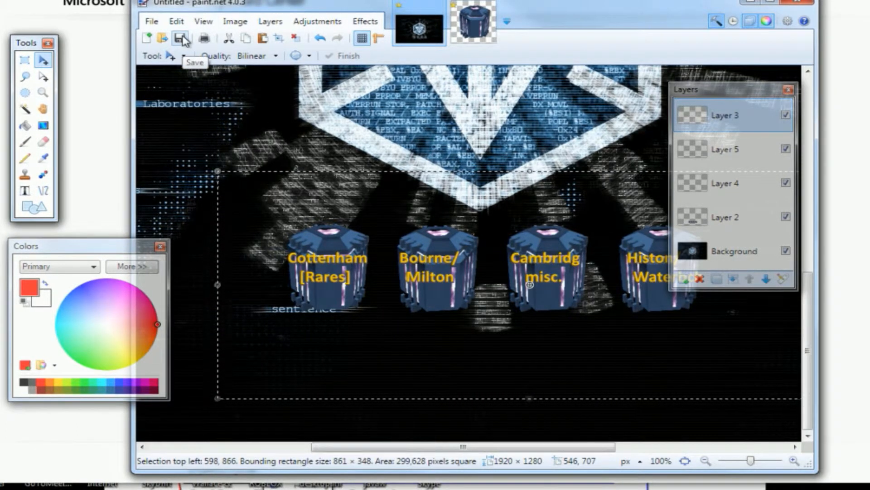
# - Save the layered image as Untitled.pdn
pyautogui.click(151, 23)
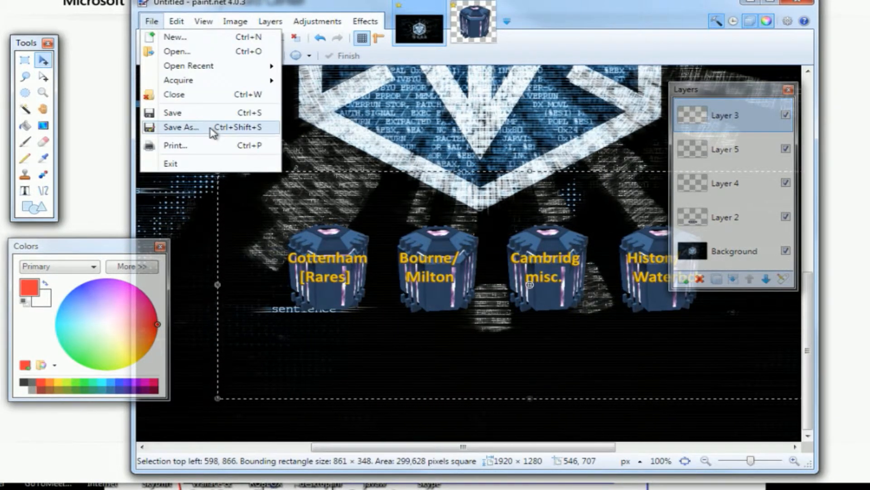
pyautogui.click(181, 128)
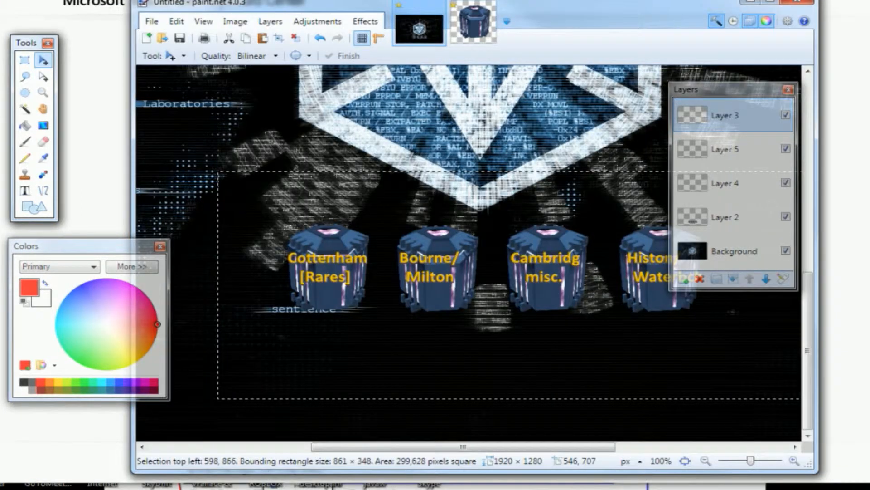
# - Save the image as a JPEG named ingress_desktop.jpg at quality 100, flattening it for the export
pyautogui.click(152, 21)
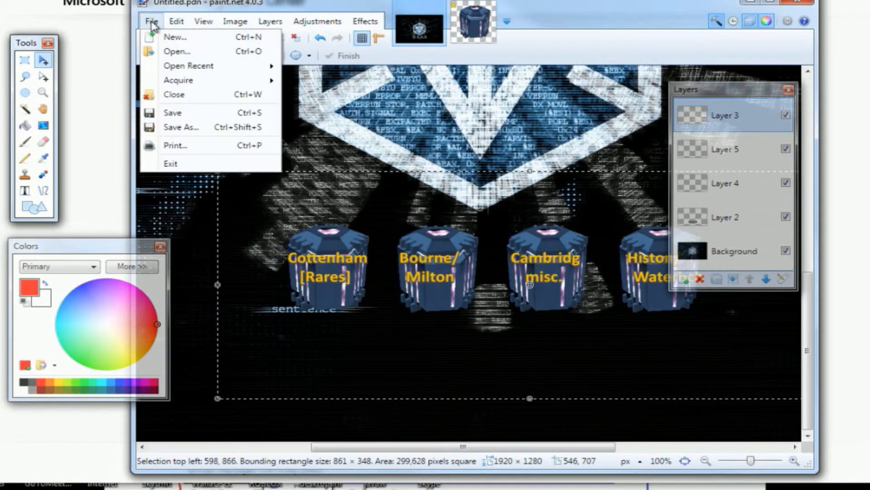
pyautogui.click(184, 128)
pyautogui.click(295, 459)
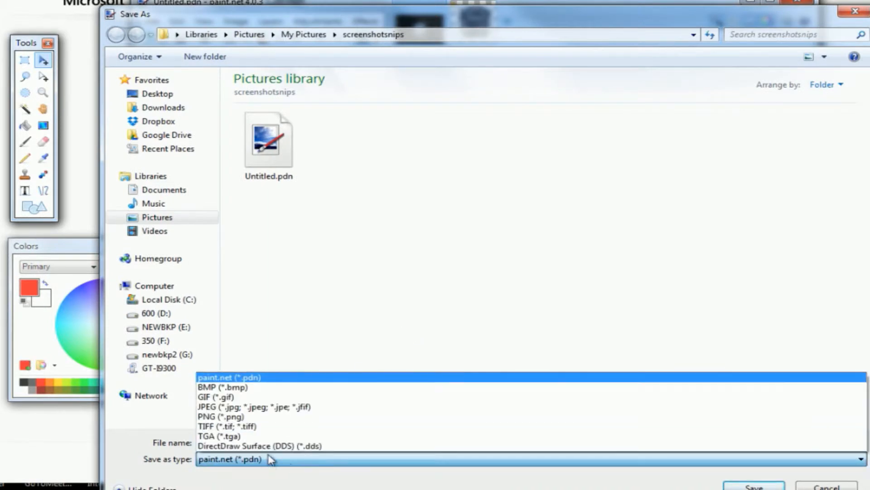
pyautogui.click(291, 413)
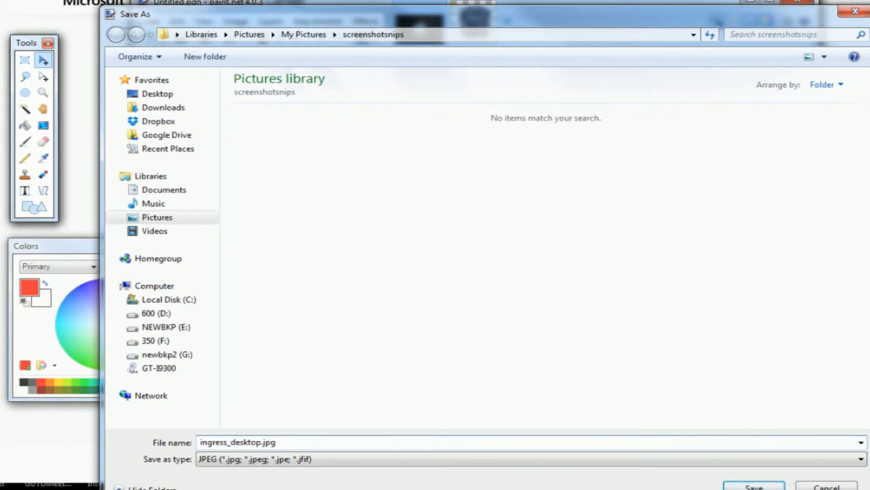
pyautogui.press('Return')
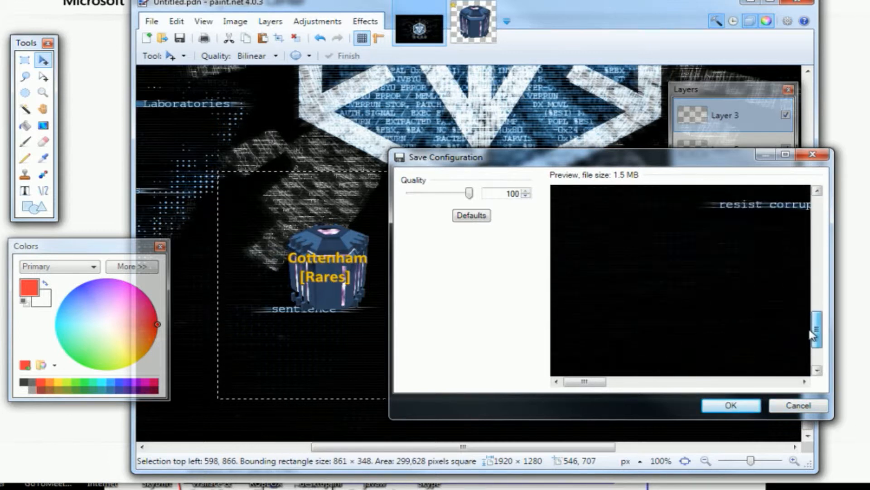
pyautogui.moveTo(587, 383); pyautogui.dragTo(658, 387)
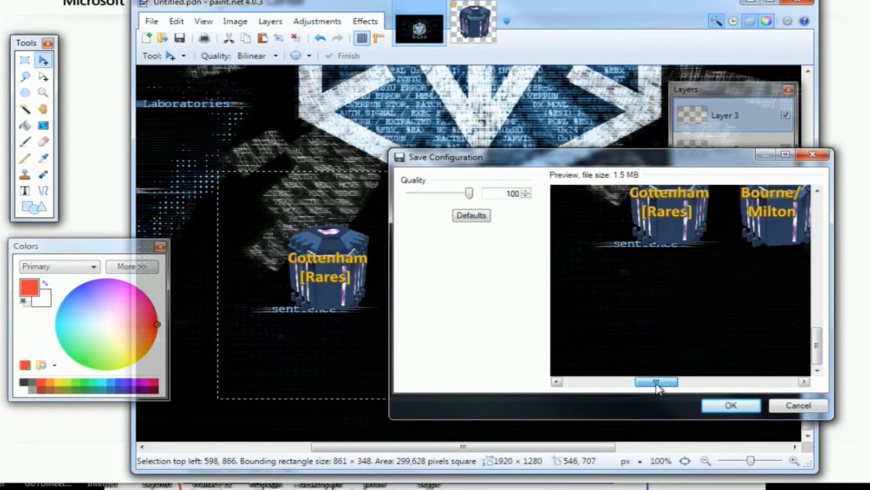
pyautogui.click(742, 406)
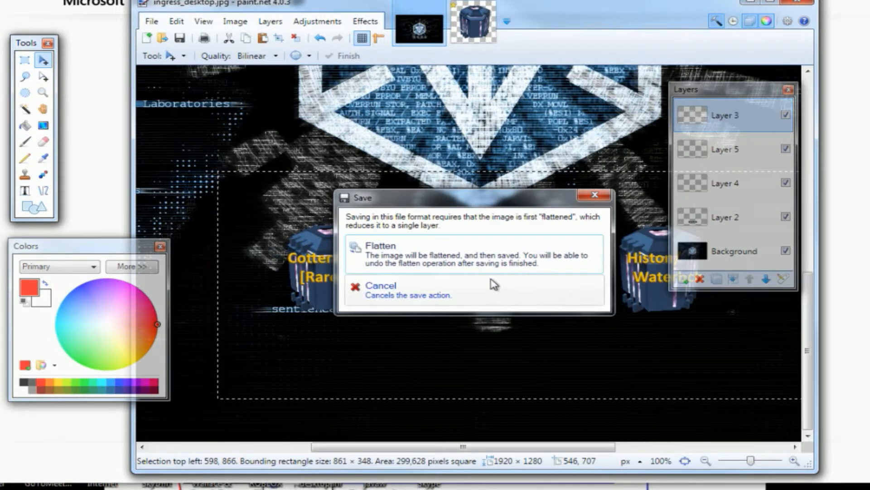
pyautogui.click(413, 254)
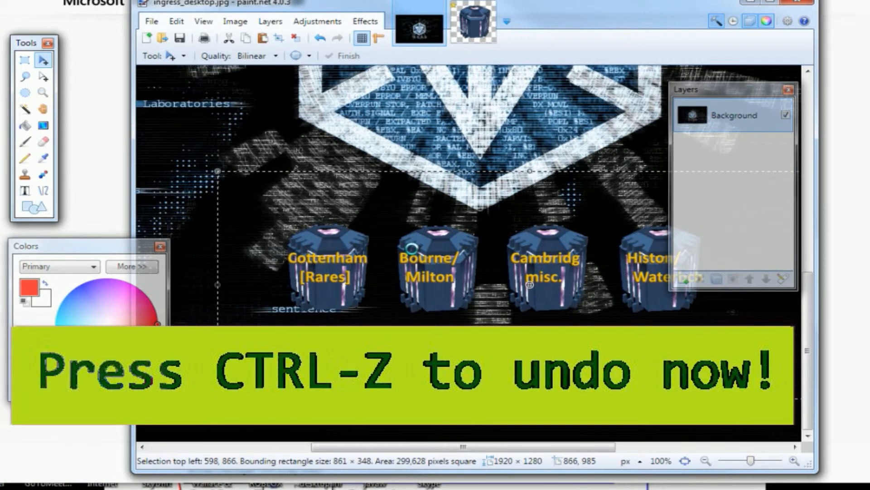
# - Undo the flattening to bring back the separate layers, and select Layer 2
pyautogui.hotkey('ctrl', 'z')
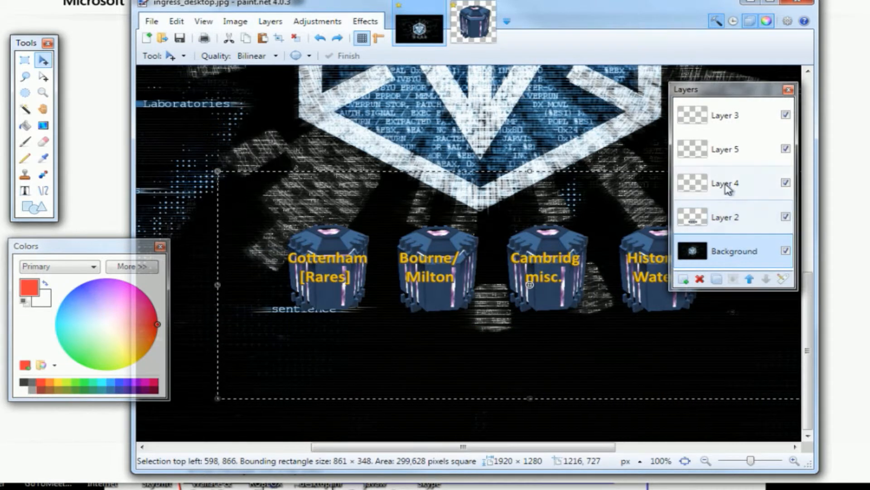
pyautogui.click(726, 149)
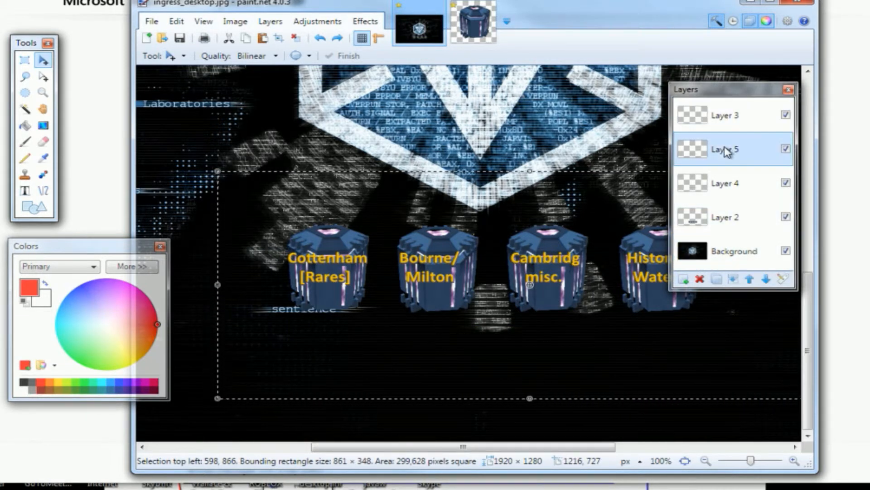
pyautogui.click(727, 217)
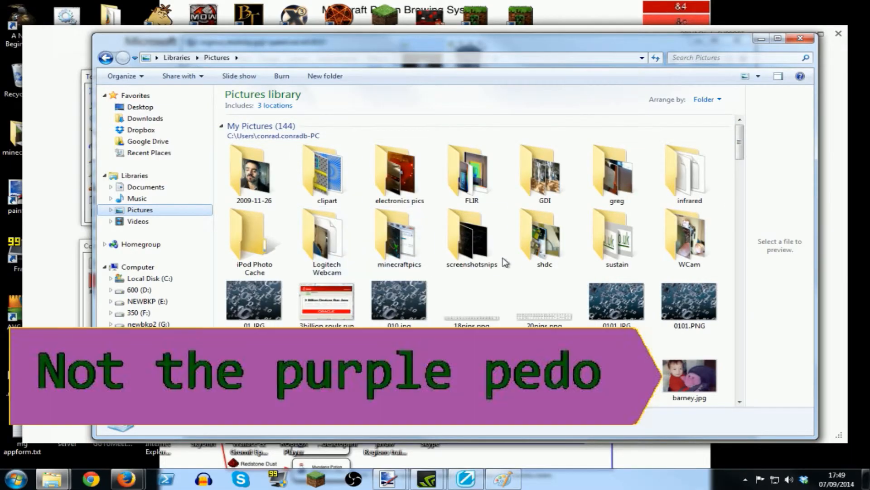
# - In File Explorer, select ingress_desktop.jpg in the screenshotsnips folder, and open the Download folder in the phone's file manager
pyautogui.doubleClick(467, 250)
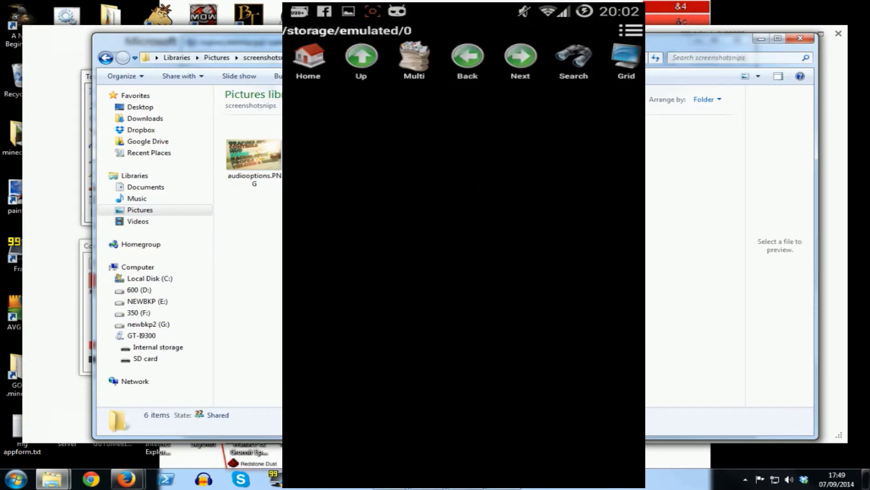
pyautogui.click(453, 156)
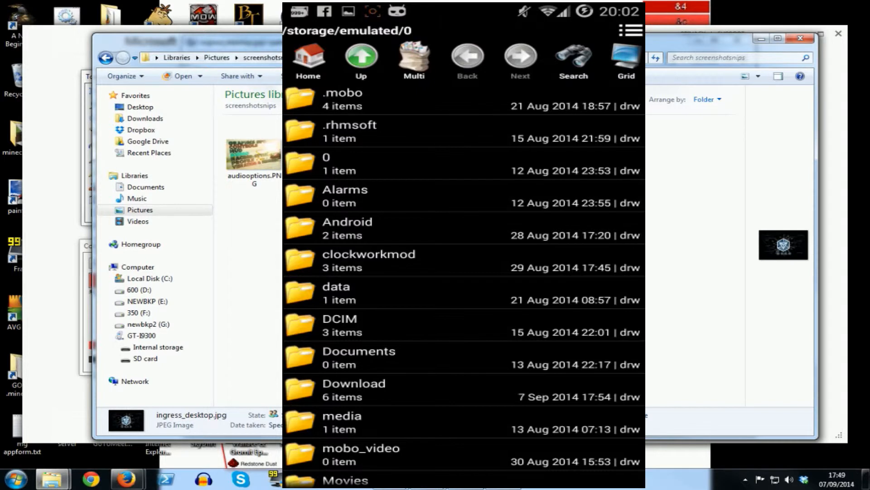
pyautogui.click(410, 395)
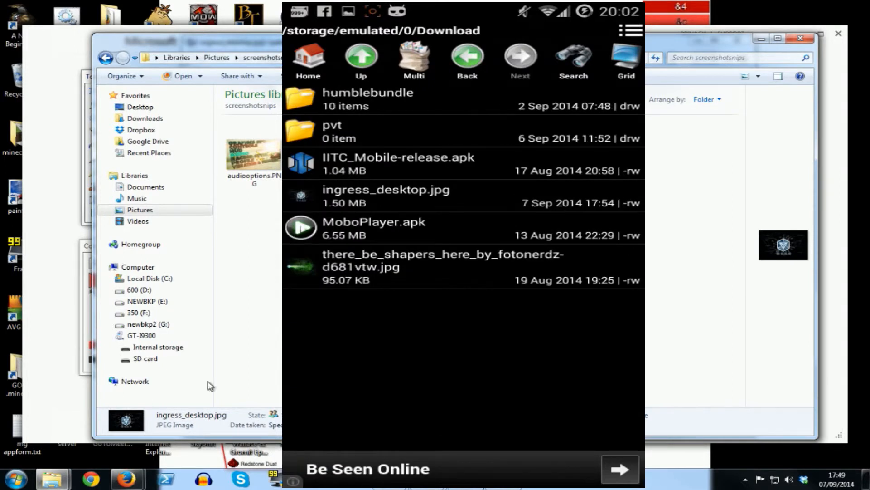
# - Open another File Explorer window and browse to the connected GT-I9300 phone
pyautogui.moveTo(64, 484)
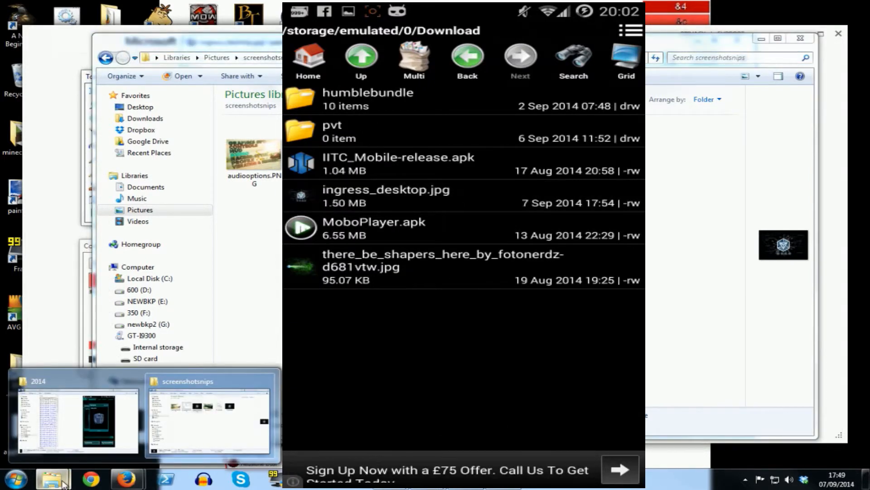
pyautogui.rightClick(55, 482)
pyautogui.click(52, 424)
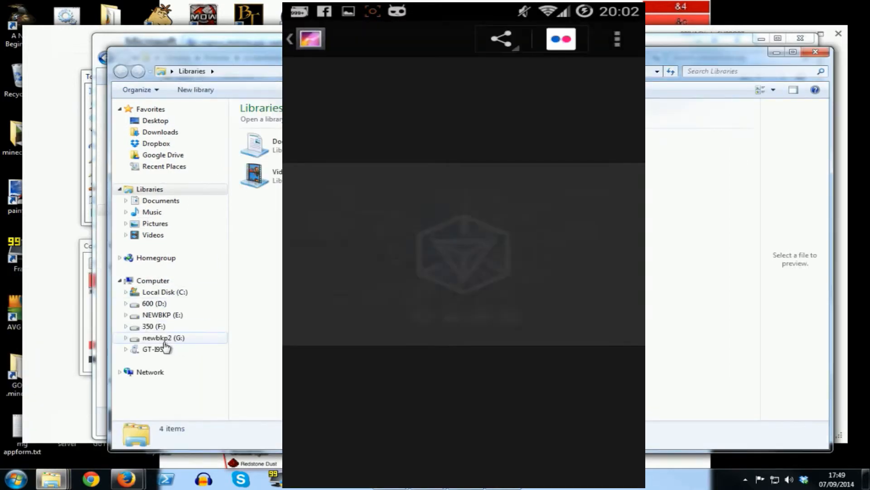
pyautogui.click(152, 350)
# - Set the opened ingress_desktop.jpg picture as the phone's wallpaper through the Gallery
pyautogui.click(617, 39)
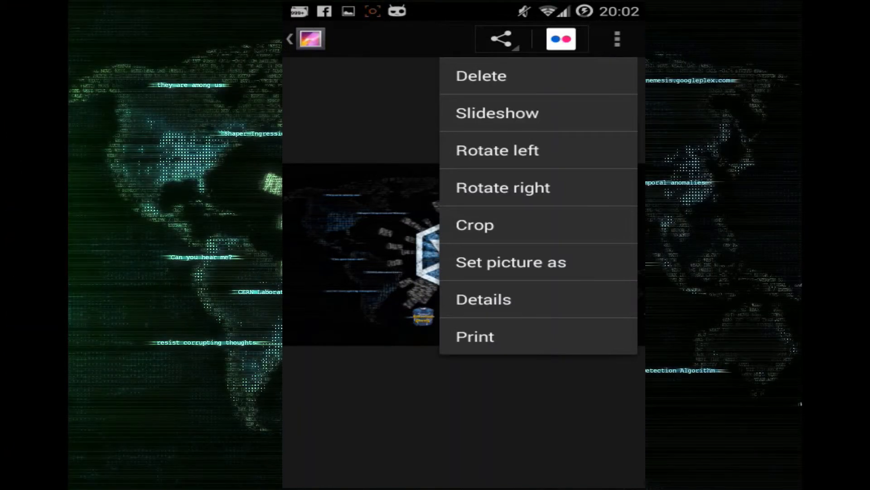
pyautogui.click(521, 270)
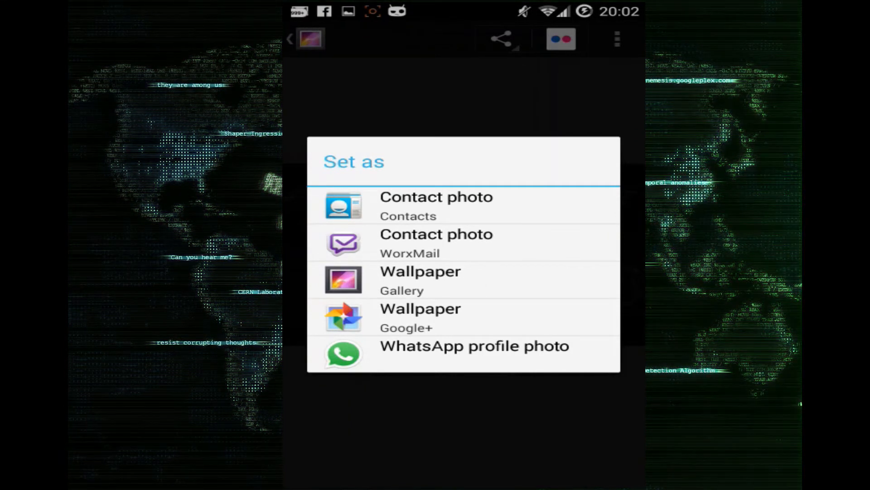
pyautogui.click(454, 280)
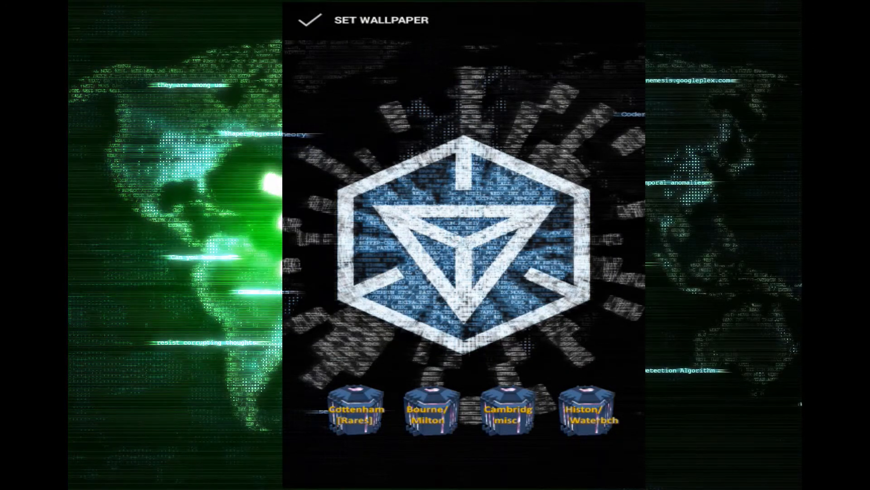
pyautogui.click(380, 20)
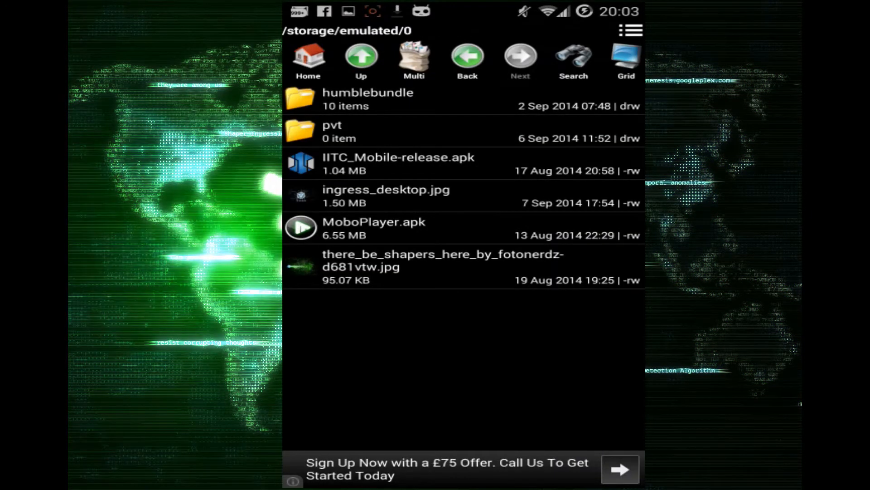
# - Leave the phone's file manager and examine the new wallpaper across the home screens
pyautogui.press('Escape')
pyautogui.press('Escape')
pyautogui.press('Escape')
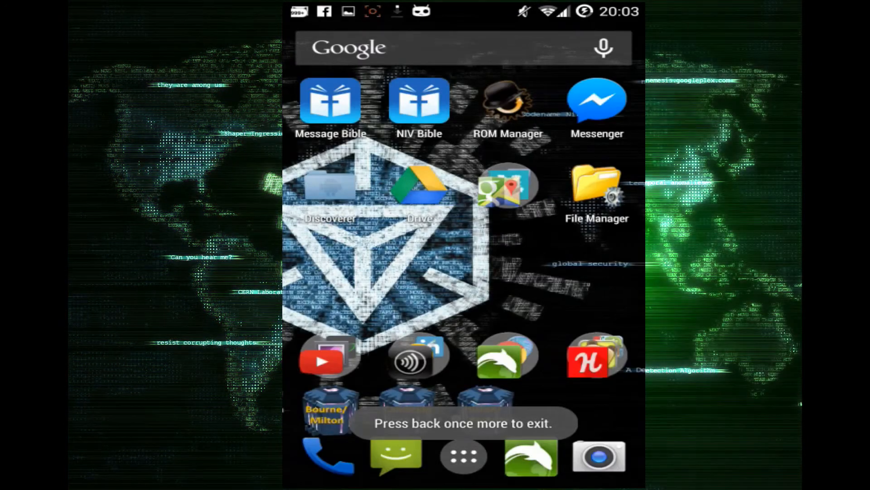
pyautogui.moveTo(363, 272)
pyautogui.mouseDown()
pyautogui.moveTo(567, 272)
pyautogui.moveTo(362, 272)
pyautogui.mouseUp()
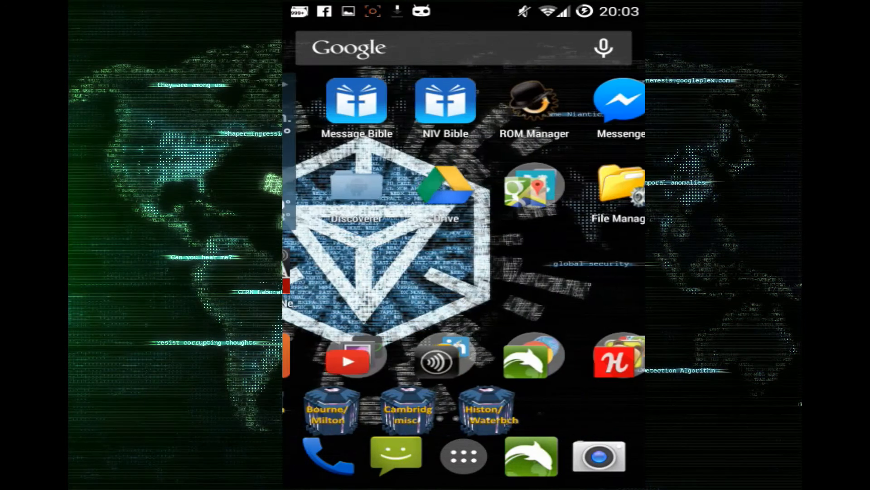
pyautogui.moveTo(567, 272)
pyautogui.mouseDown()
pyautogui.moveTo(362, 272)
pyautogui.moveTo(567, 272)
pyautogui.mouseUp()
pyautogui.moveTo(362, 272); pyautogui.dragTo(567, 272)
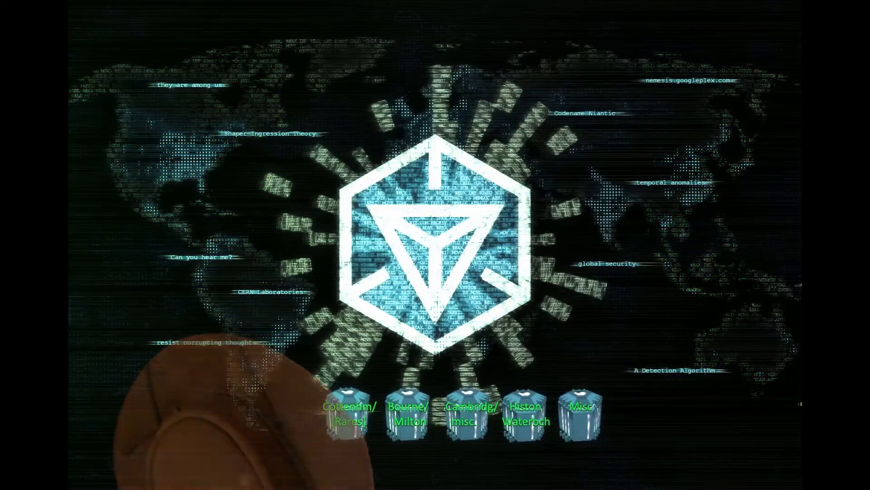